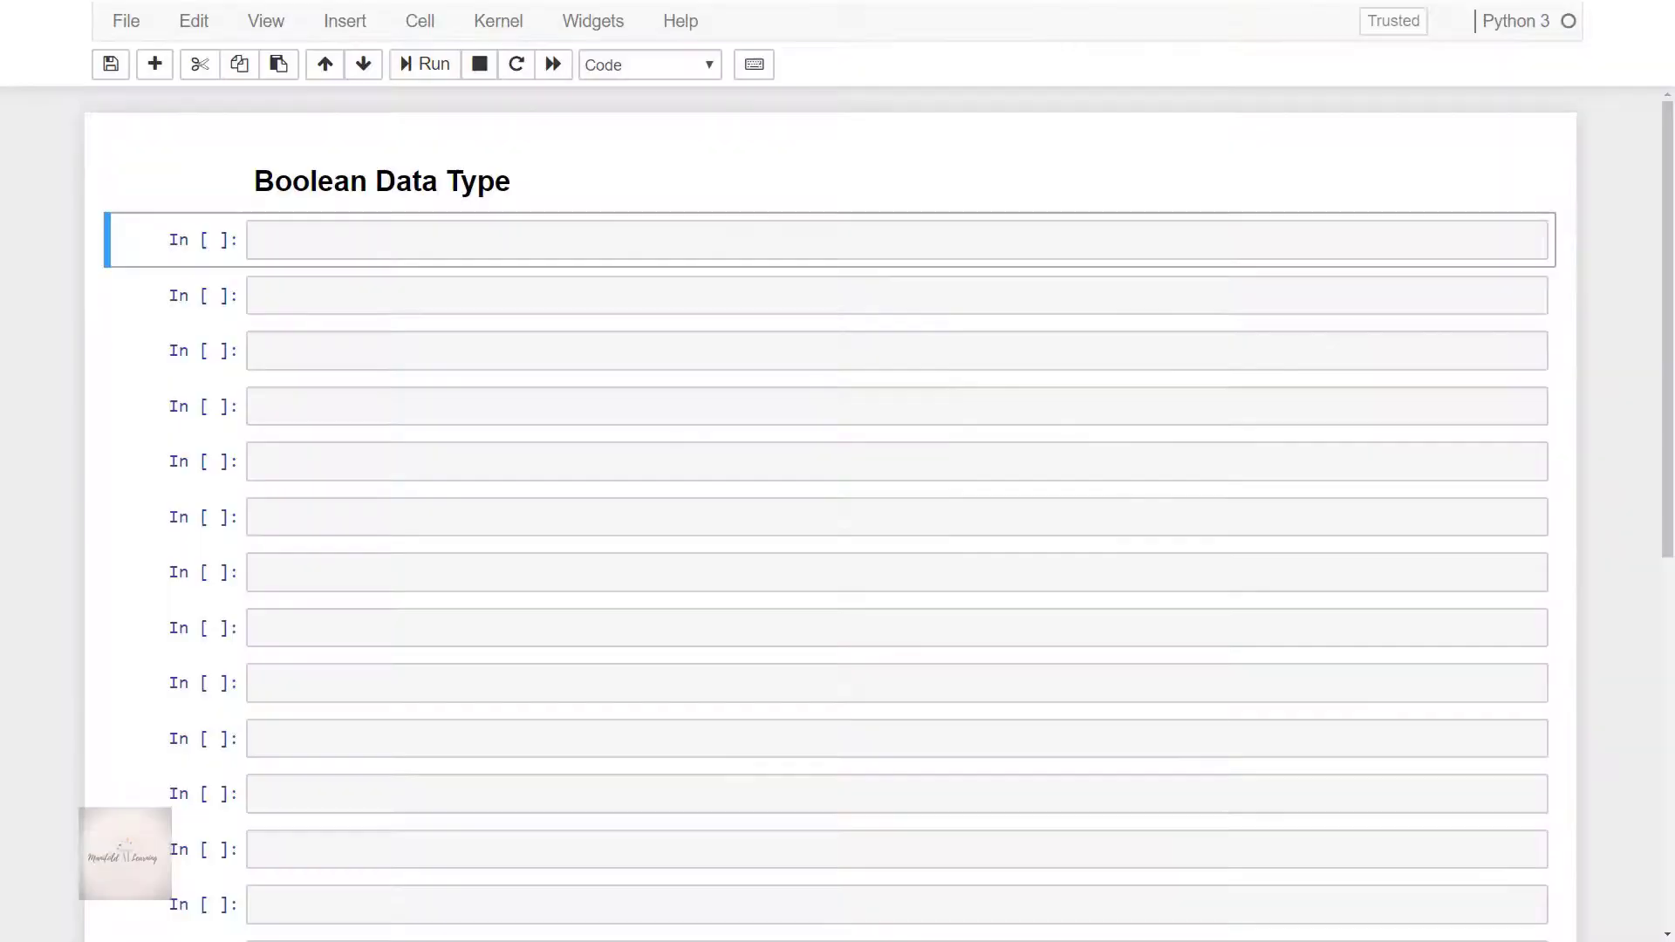
Put the first empty code cell under the Boolean Data Type heading into edit mode.
left_click(1442, 243)
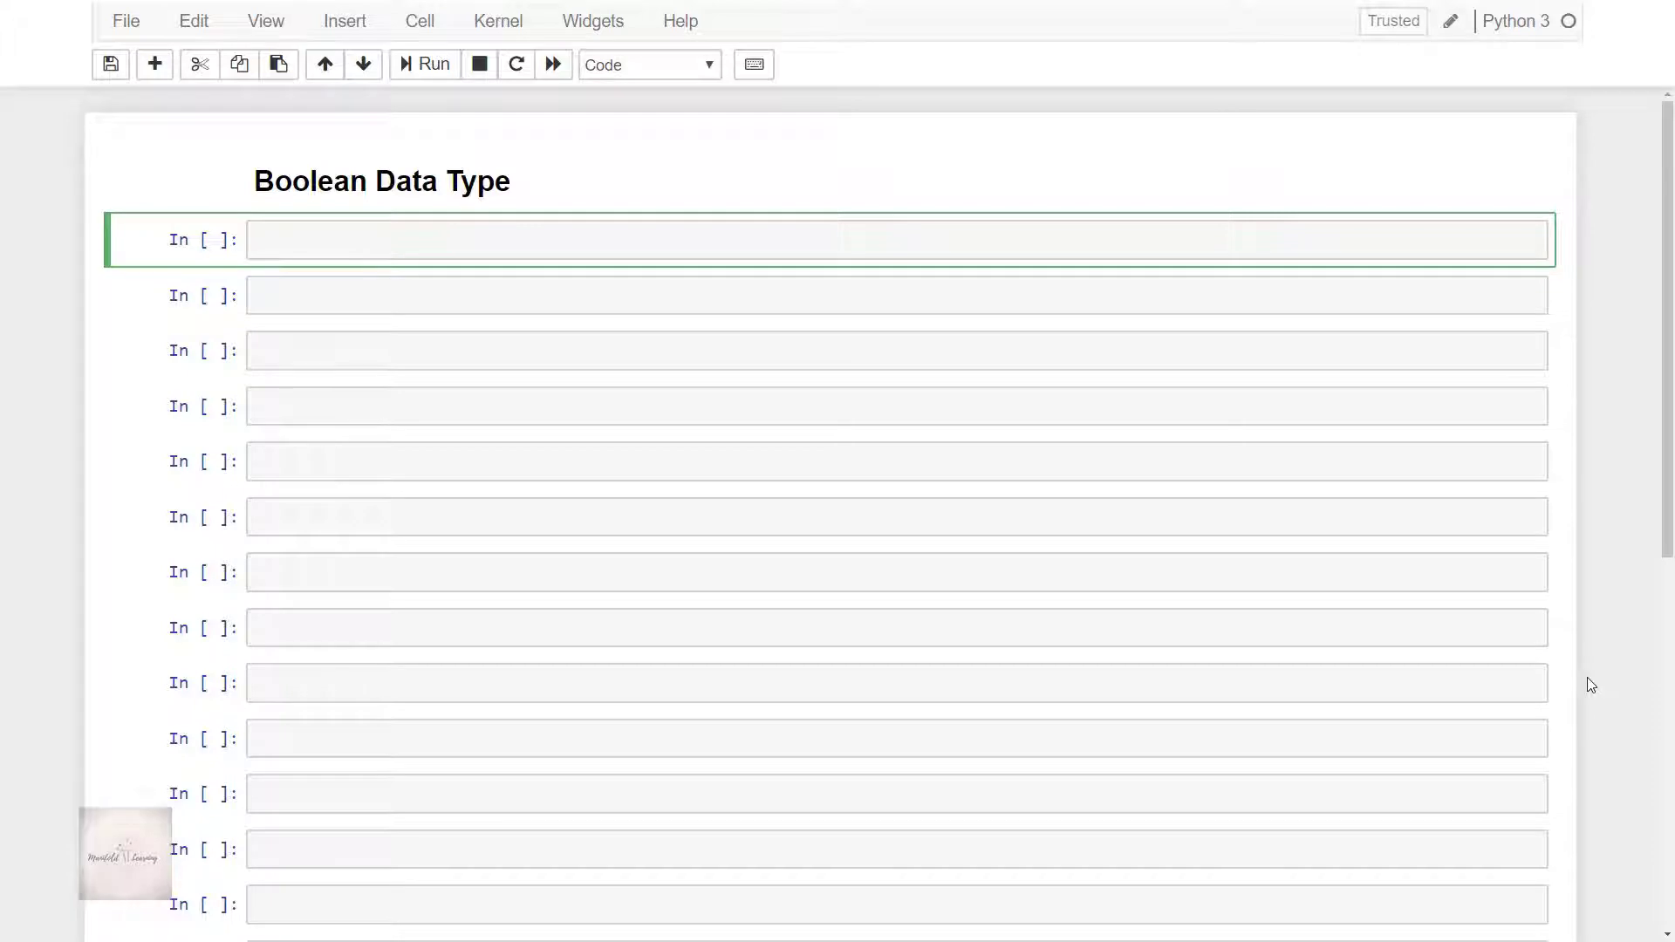
type("#")
type(" The Boolean values in Python are the two constant objects False and True.")
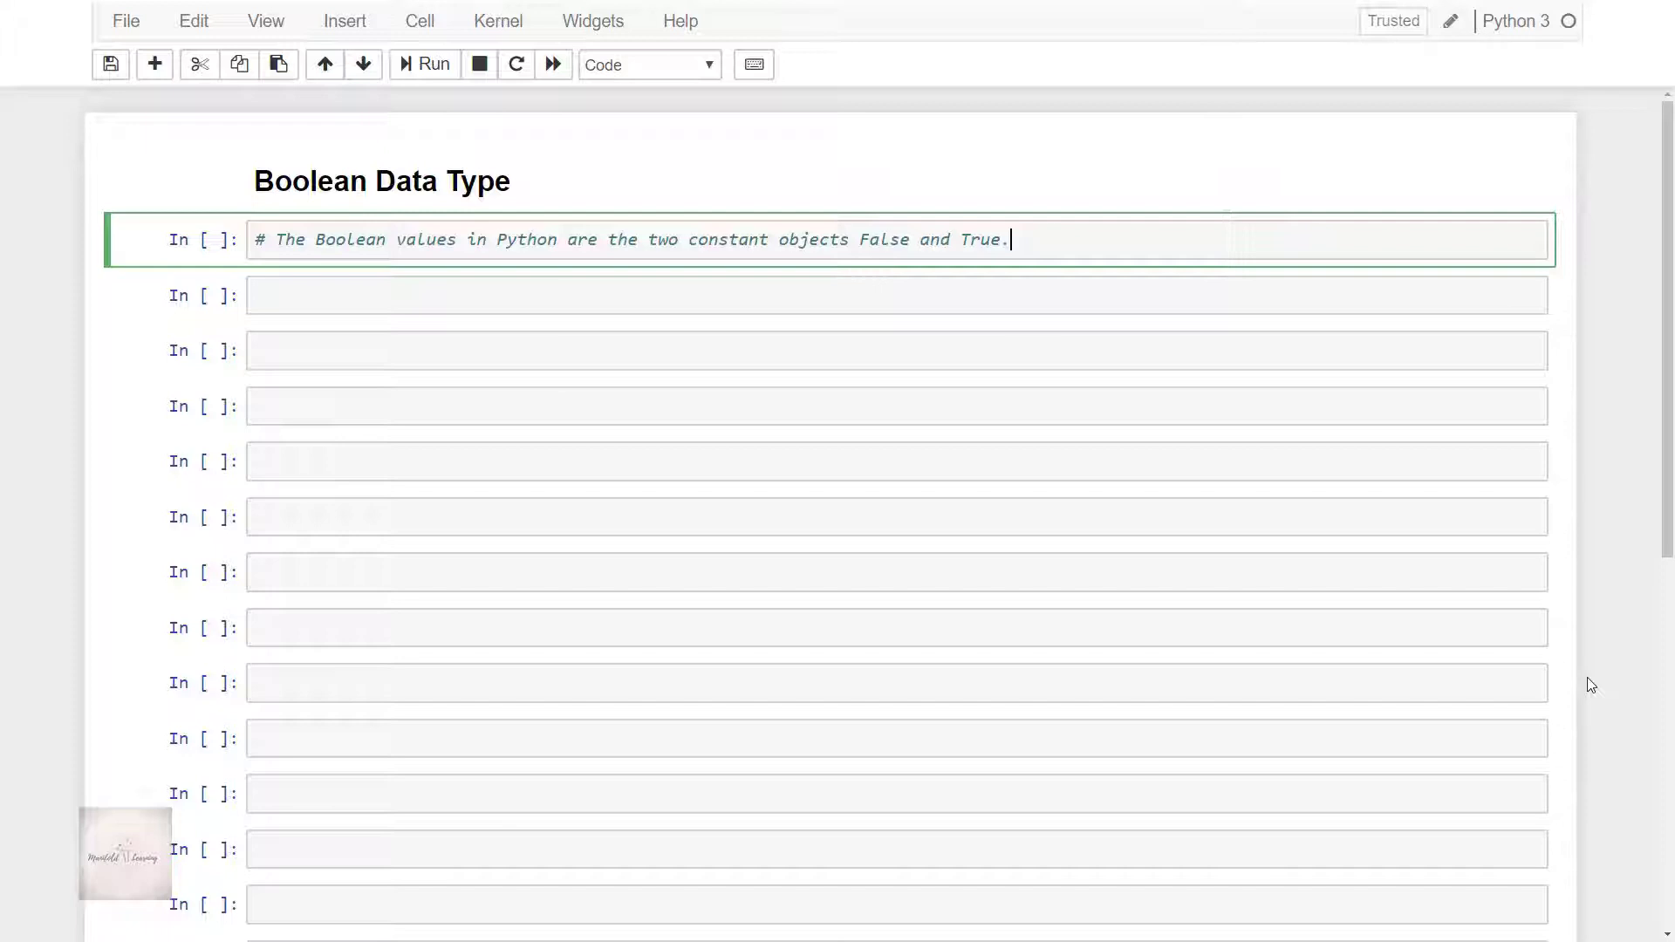
Write a comment, t = True, f = False and print(type(t)), then run it to print <class 'bool'>.
key("Return")
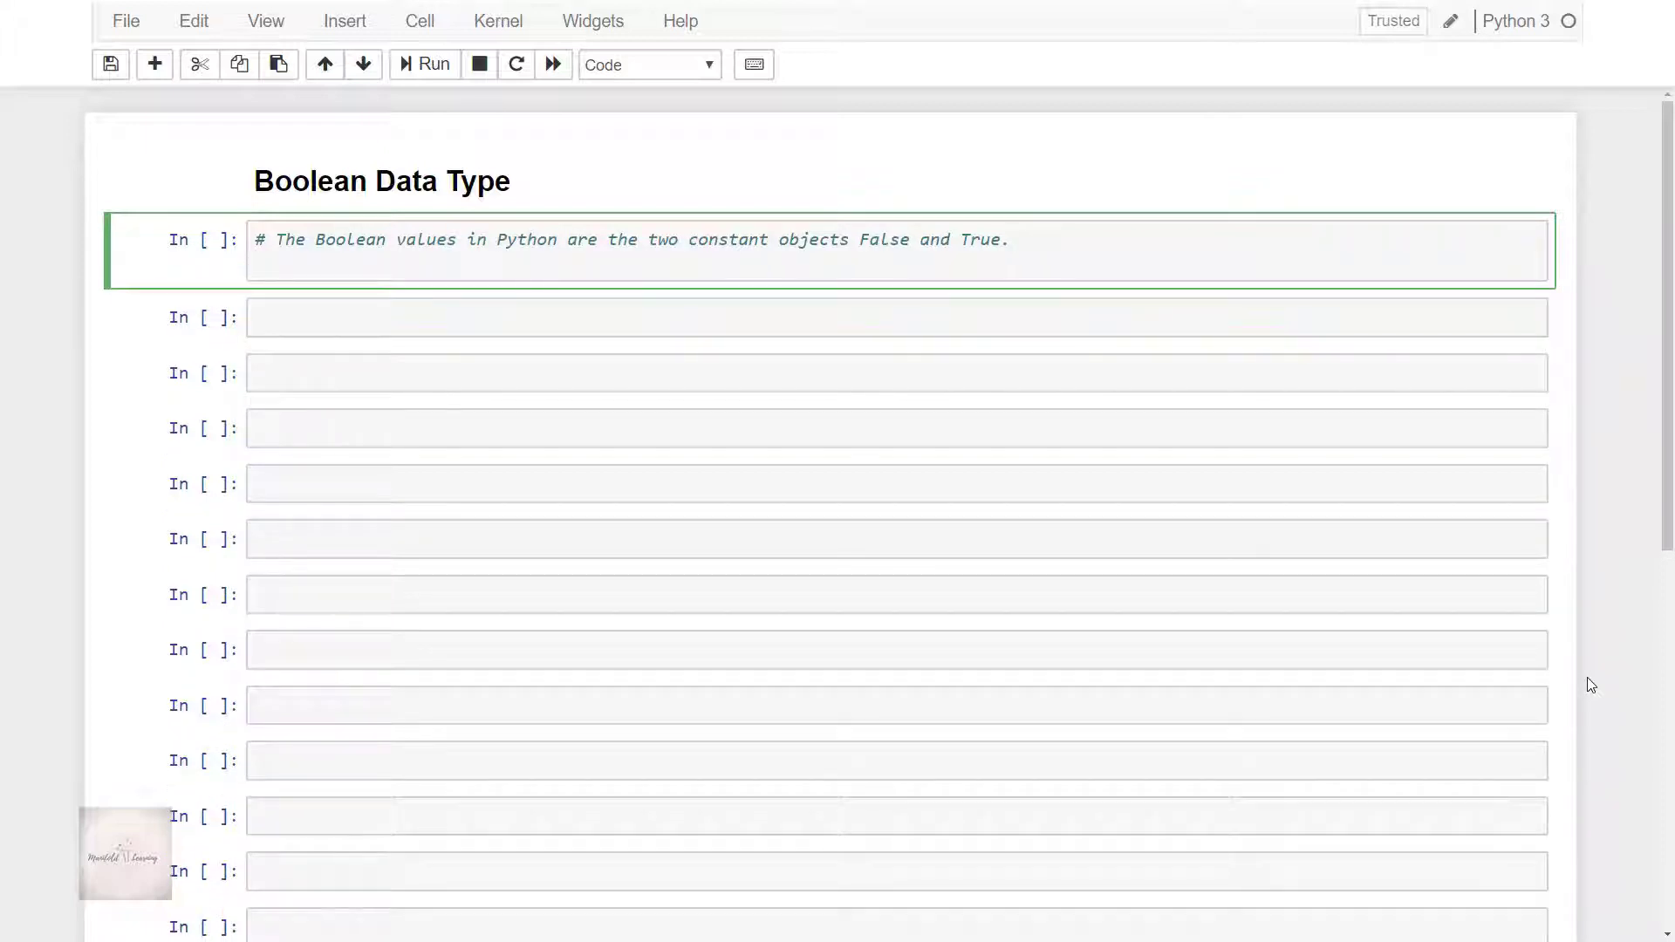
type("t")
type(" = ")
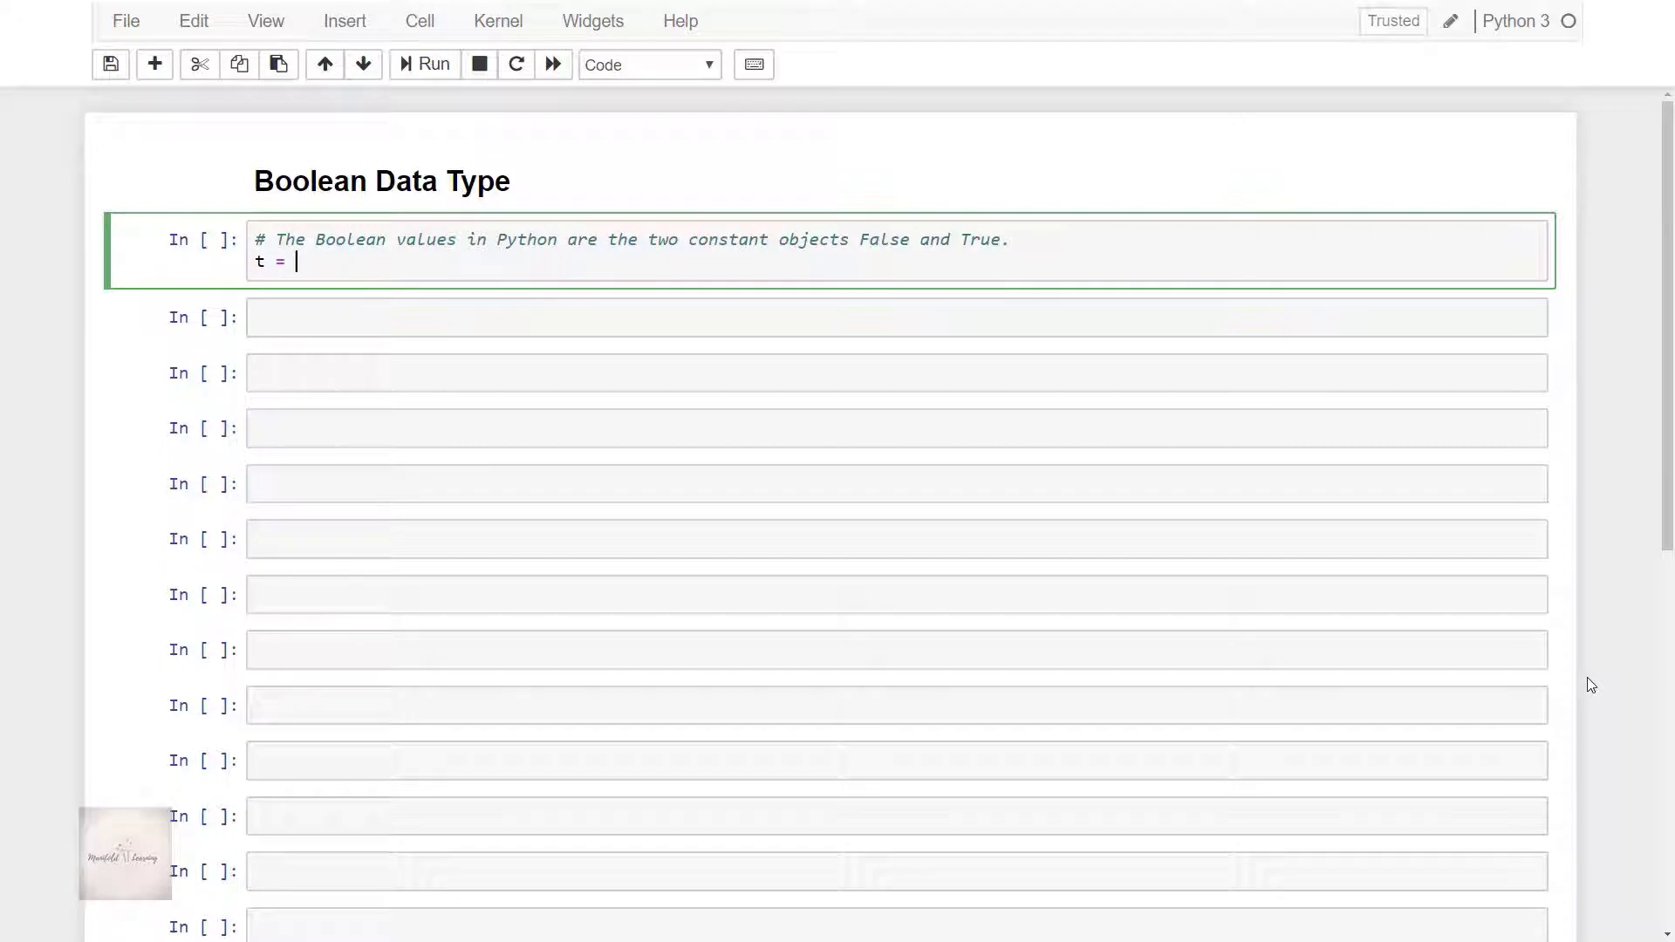
type("True")
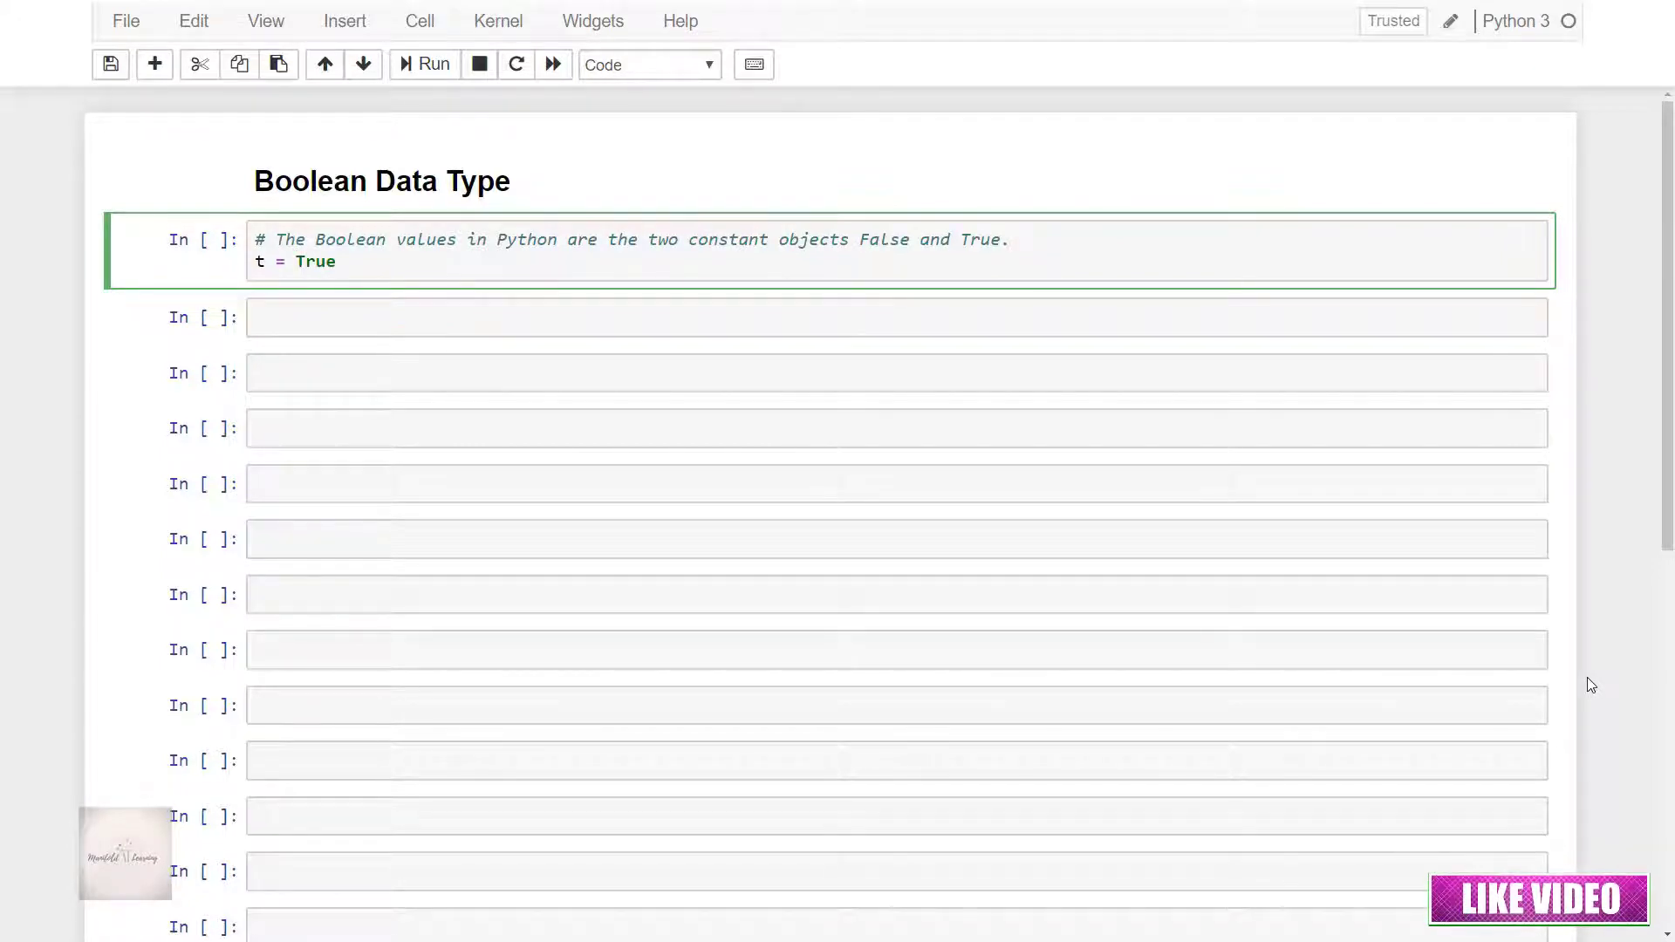
key("Return")
type("f = Fals")
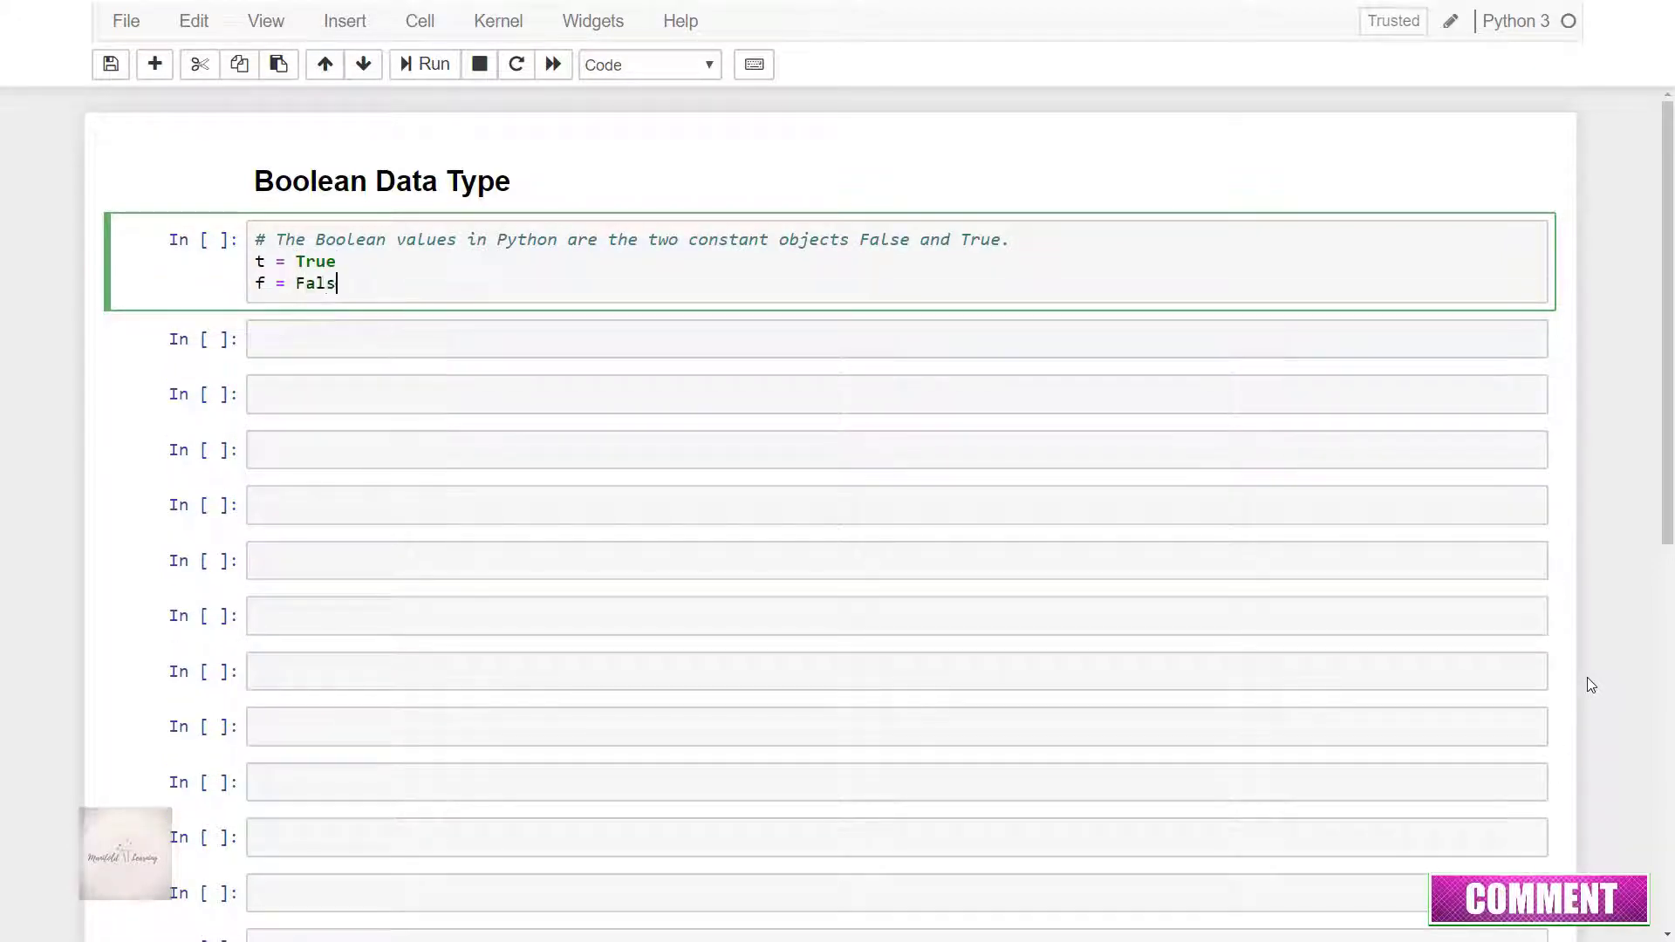
type("e")
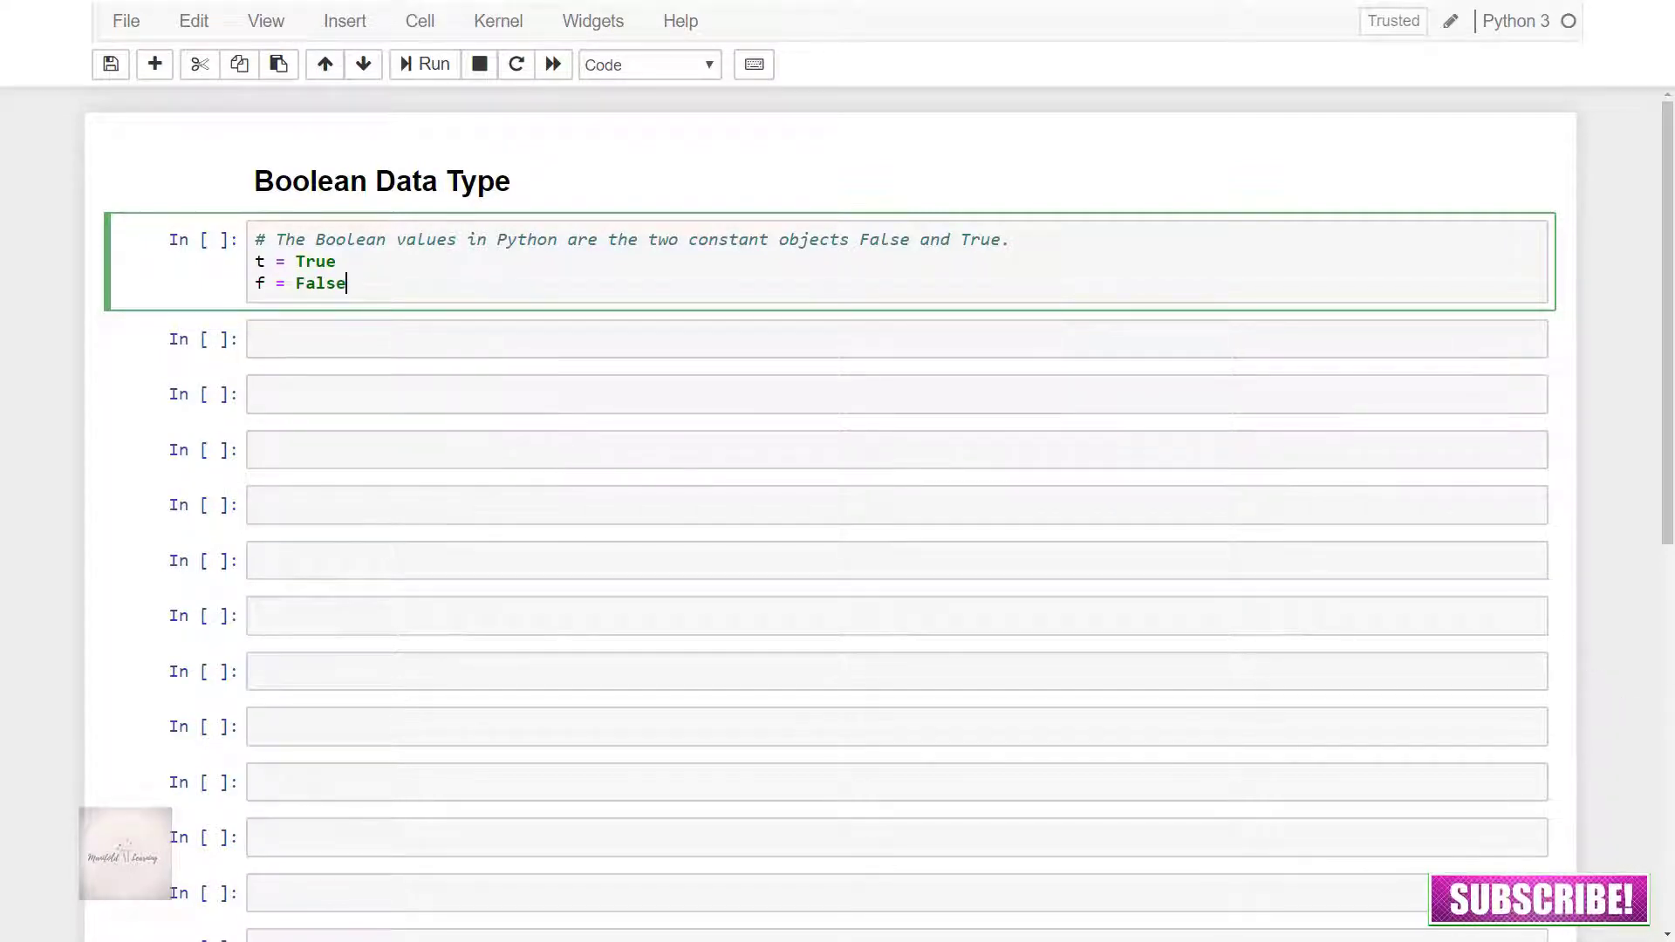
key("Return")
type("print(")
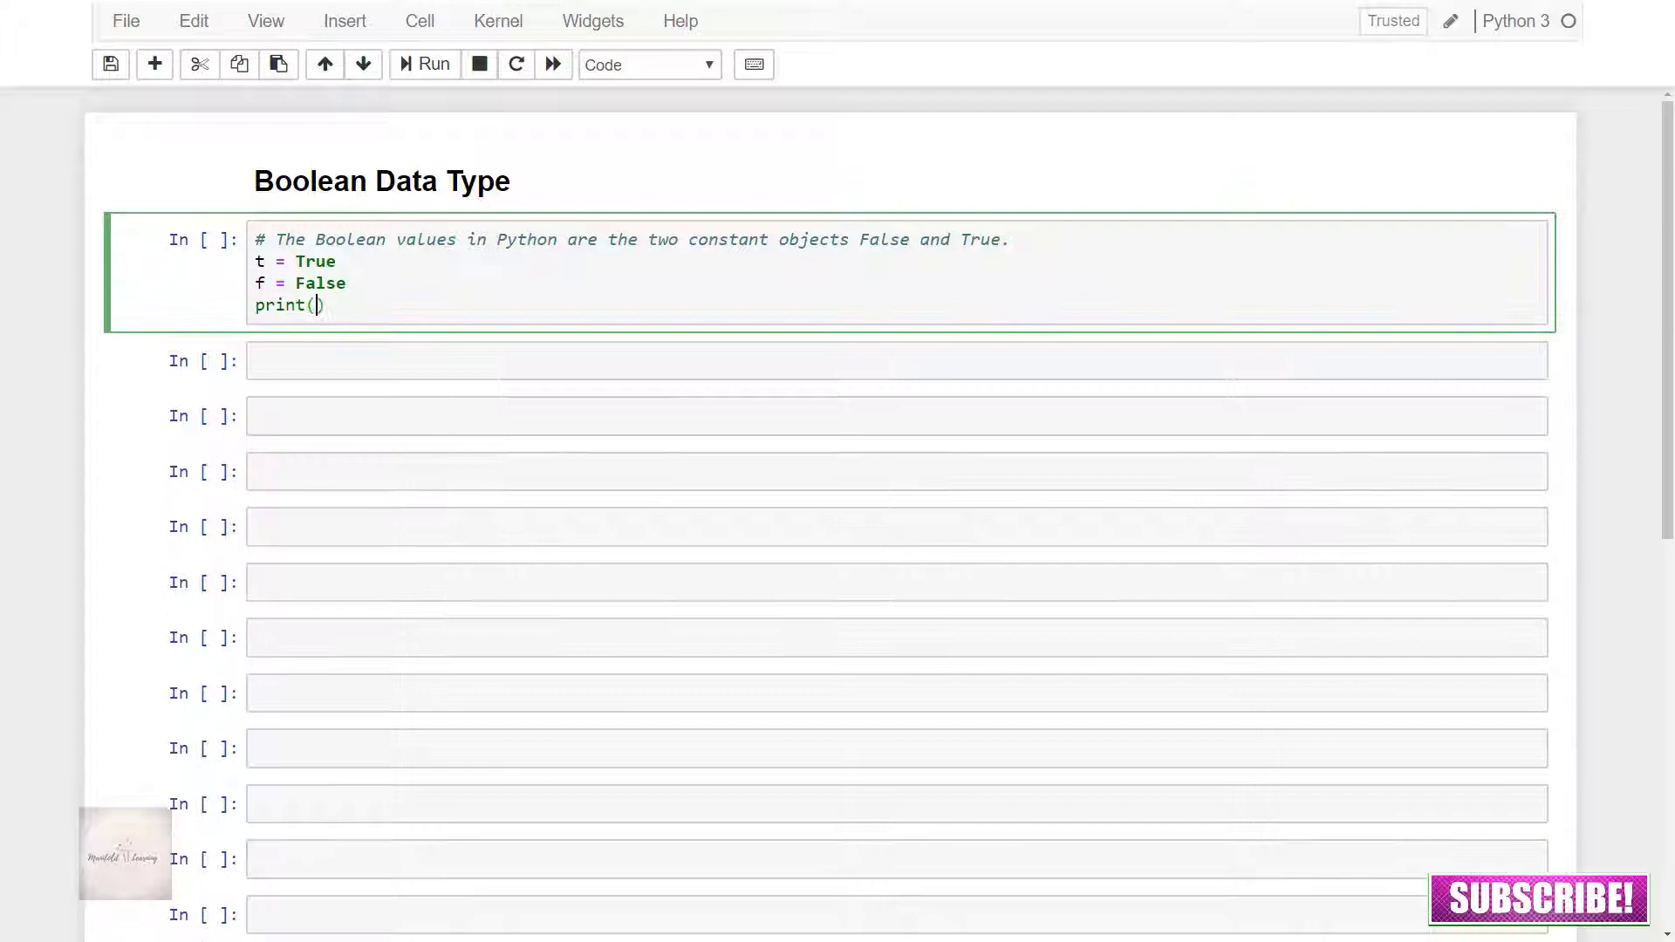
type("type(t")
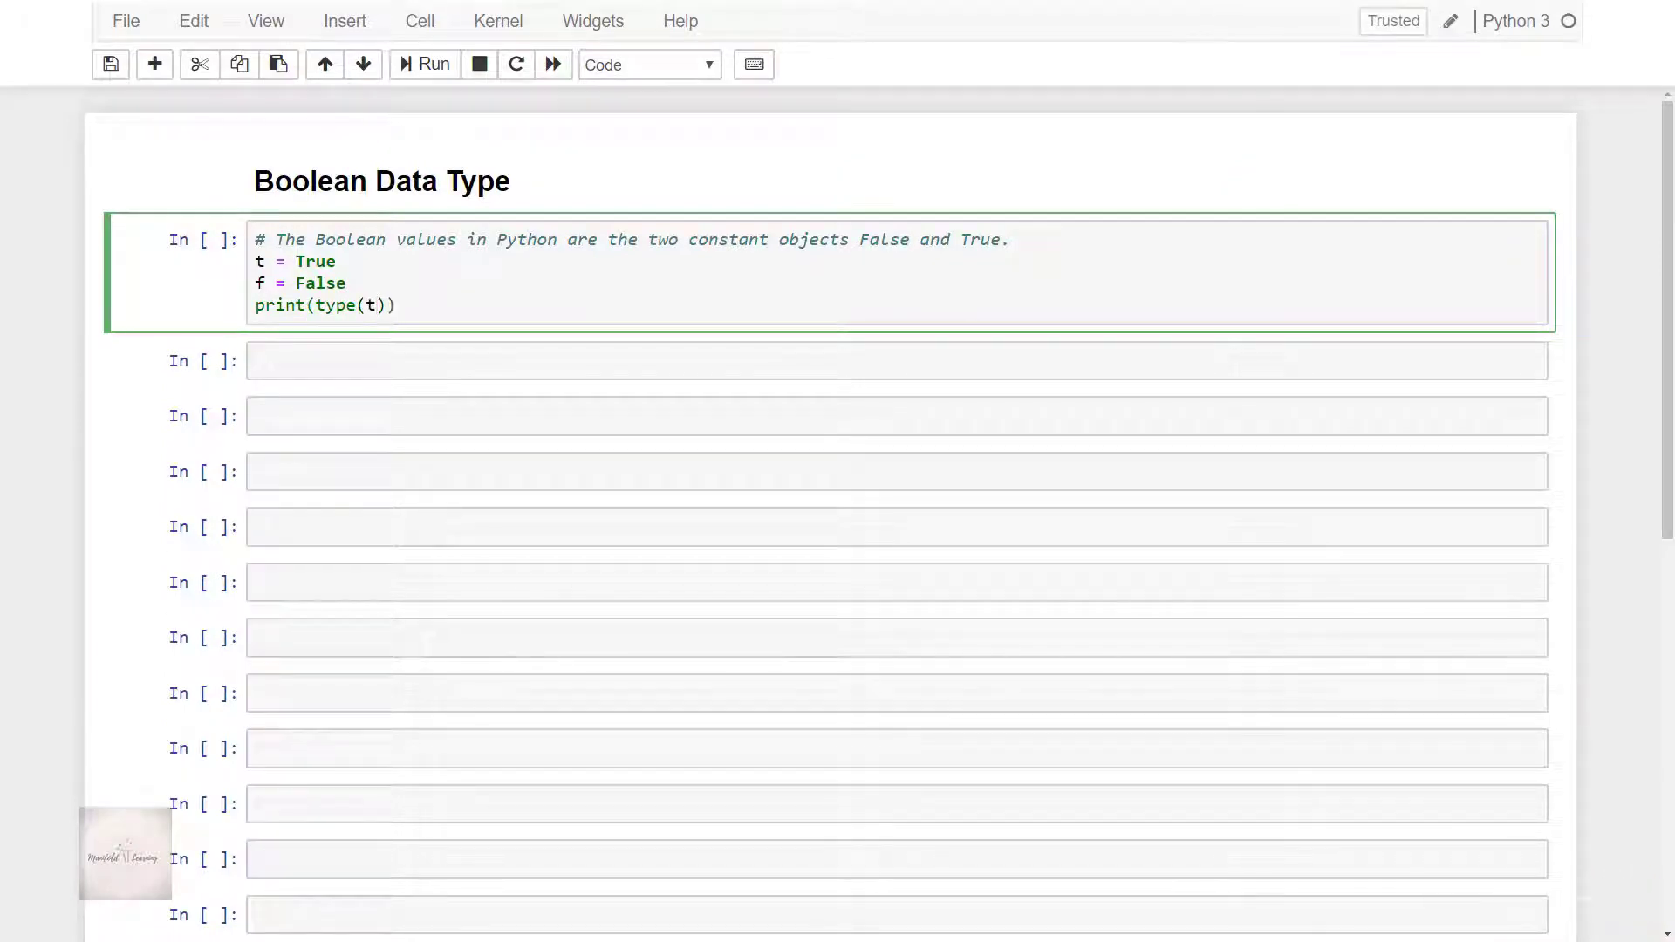
key("shift+Return")
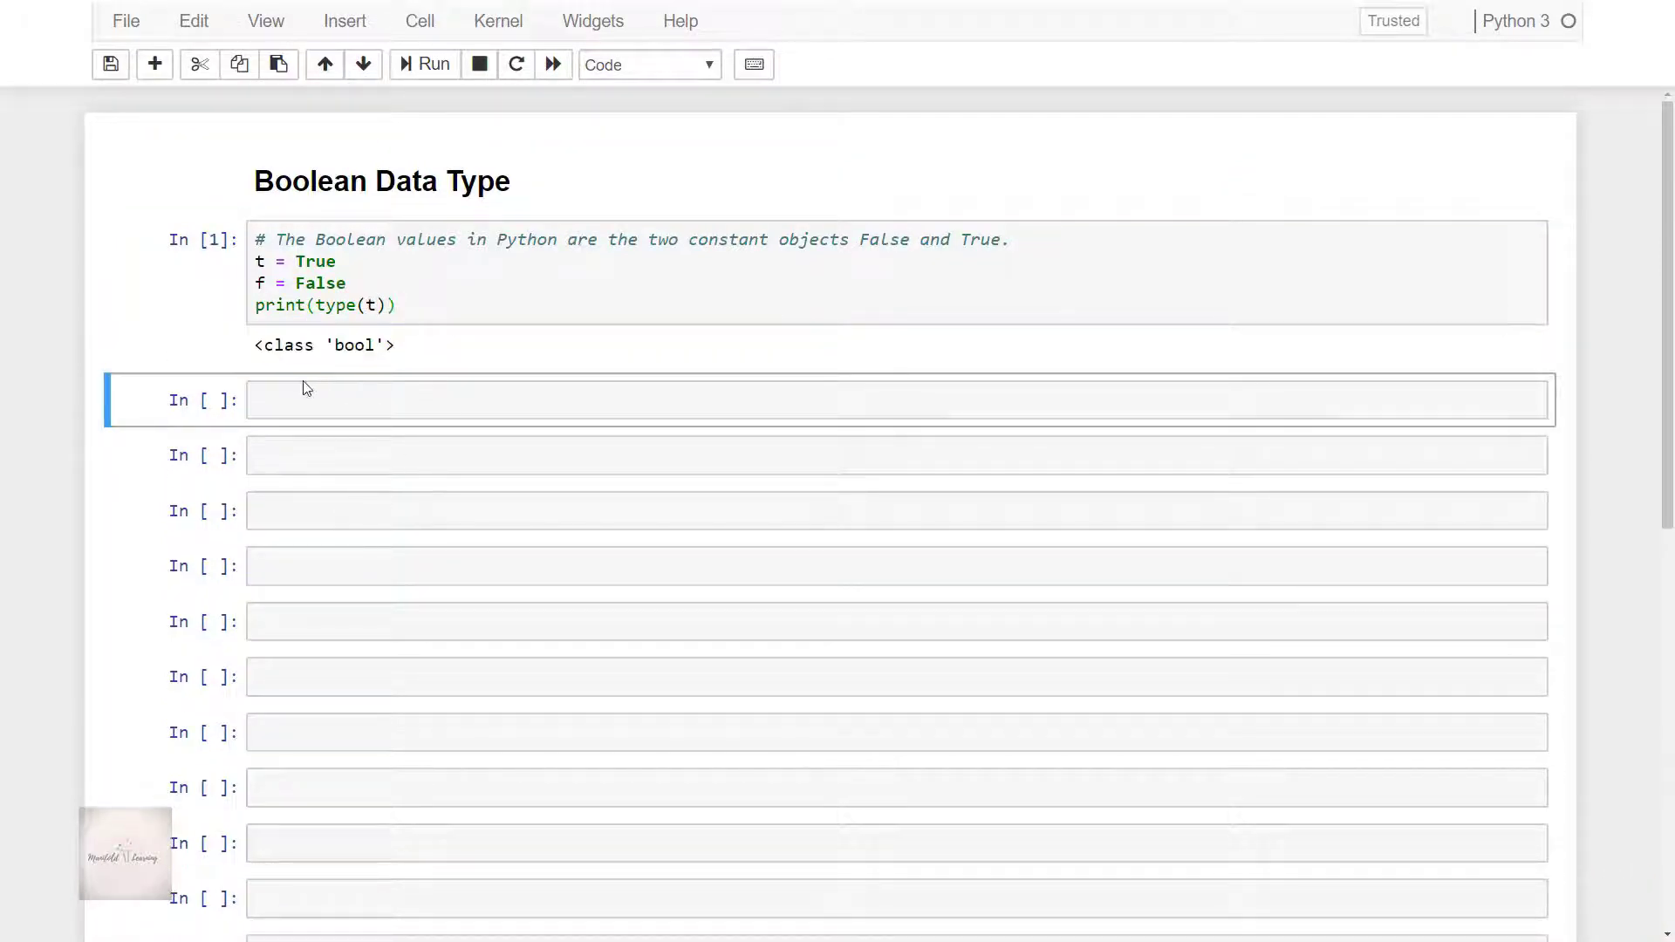
Write # 'and' operator with print(t and f) in the second cell and run it, printing False.
left_click(306, 392)
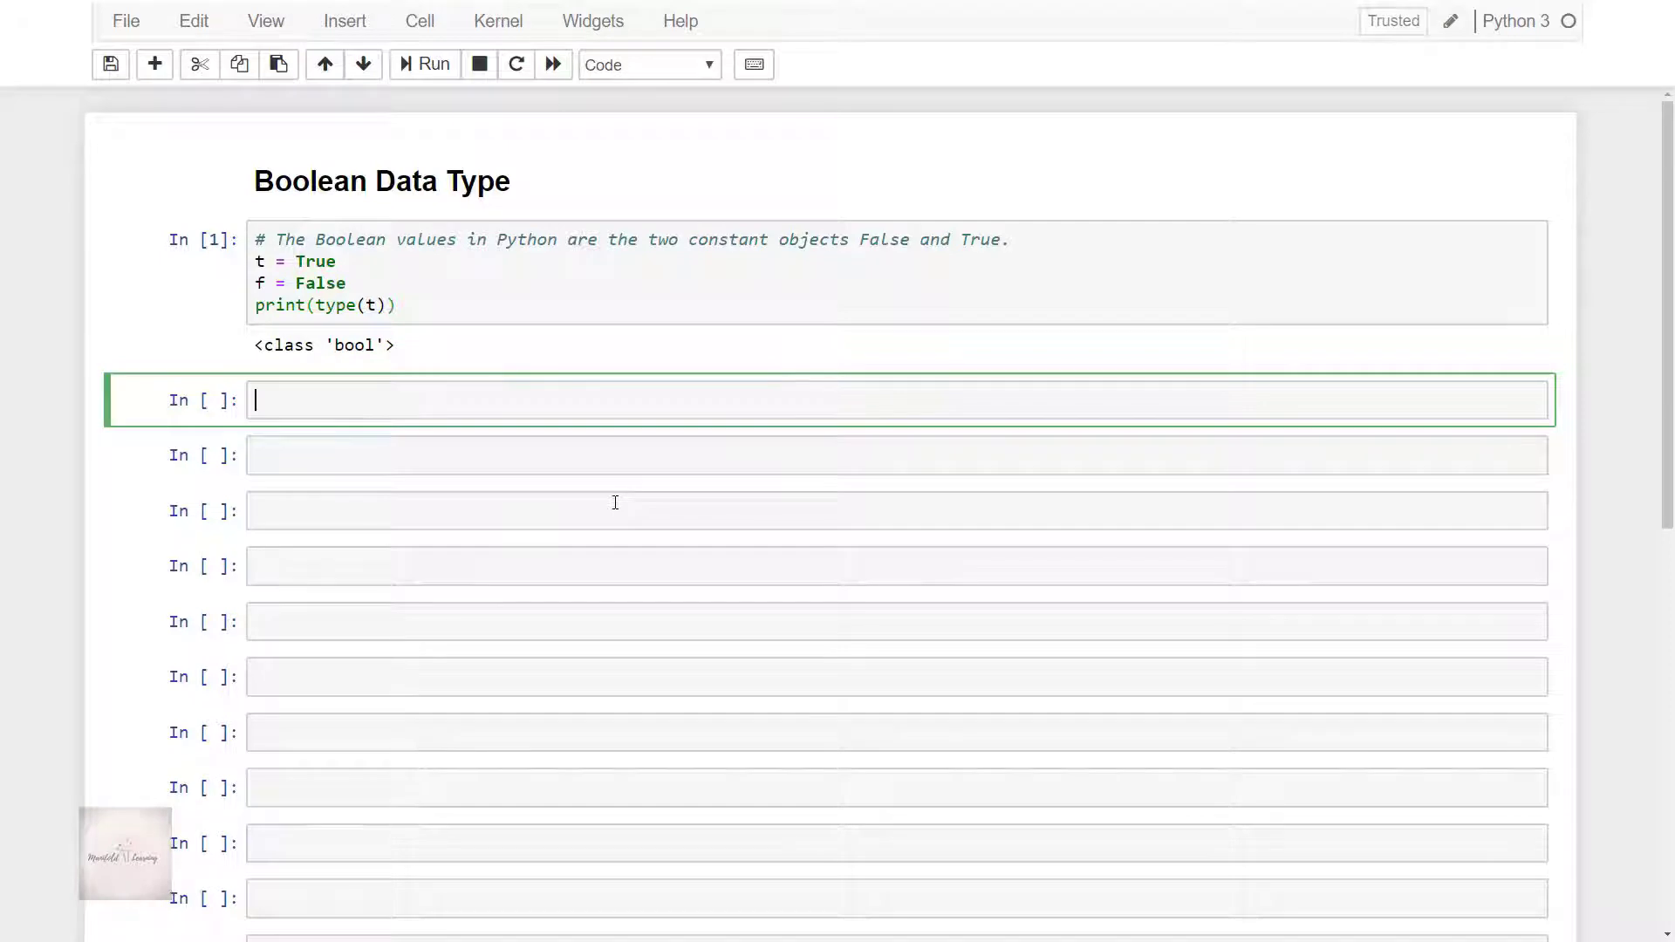
type("#")
type(" 'and' operator")
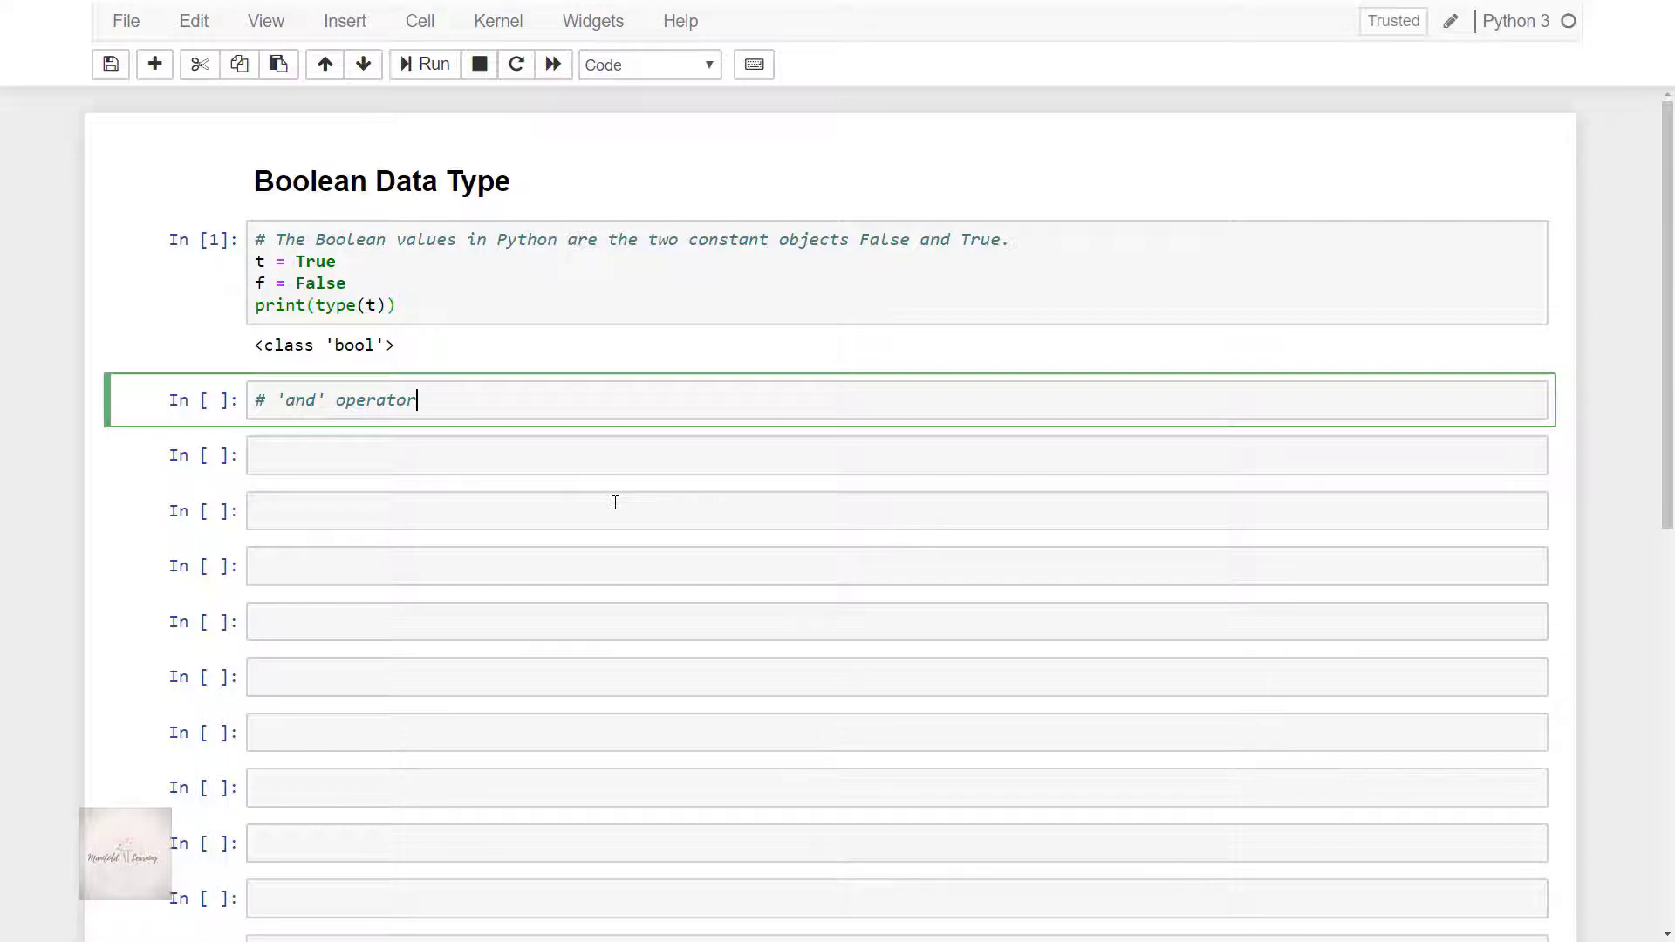
key("Return")
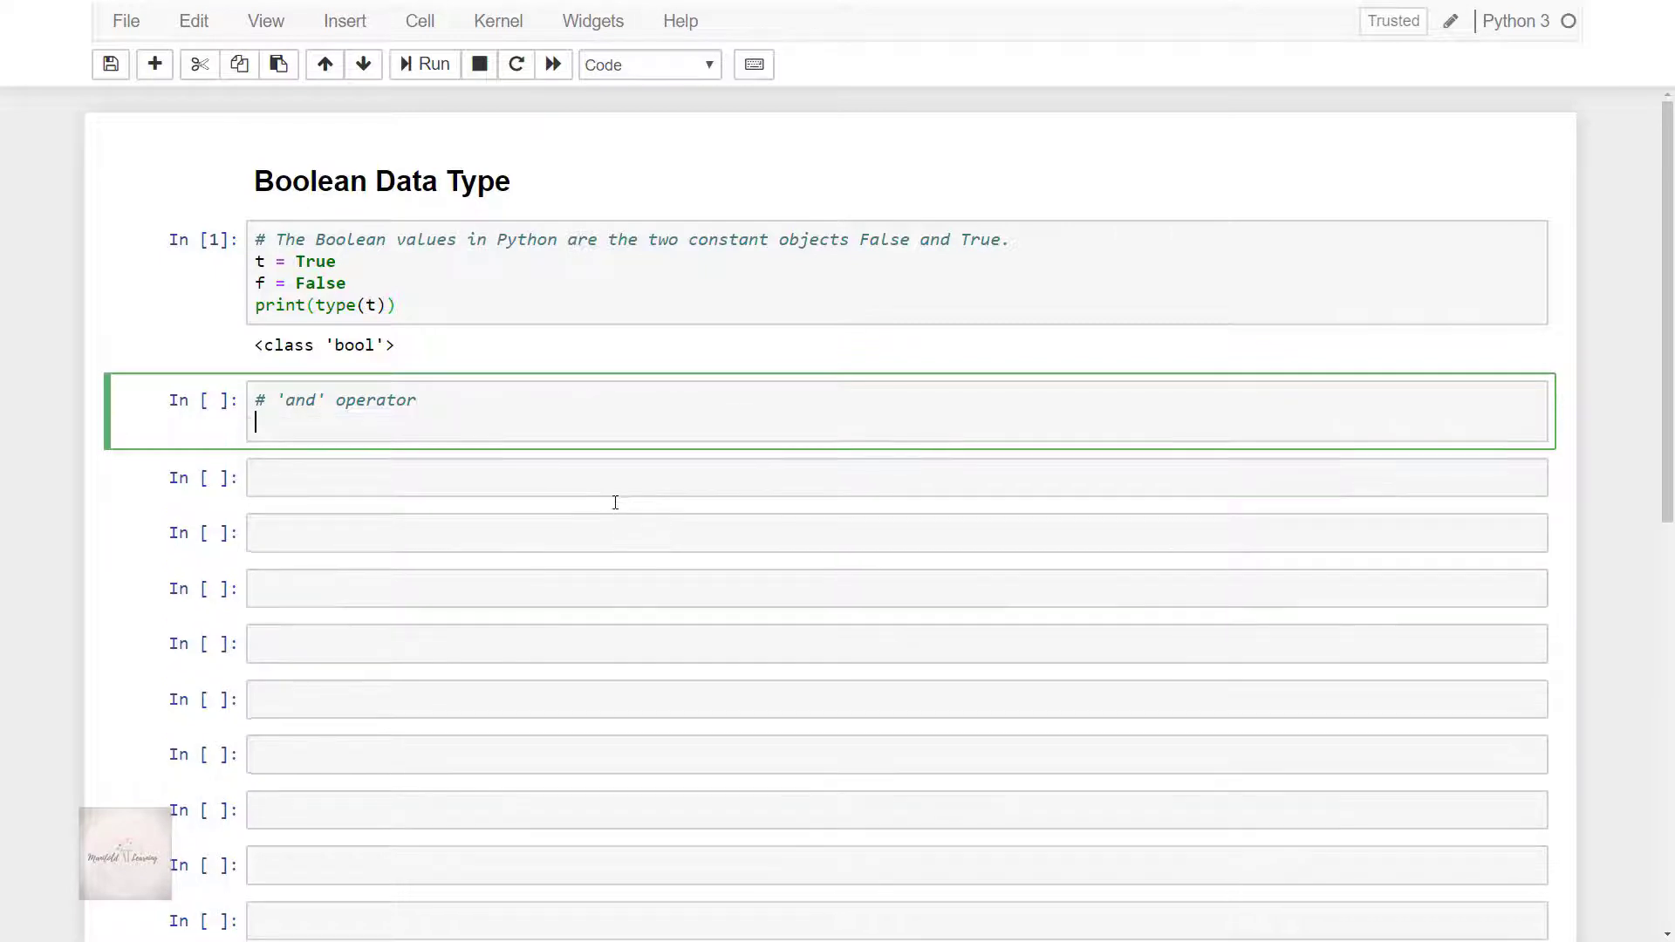
type("print(t ")
type("and ")
type("f)")
key("shift+Return")
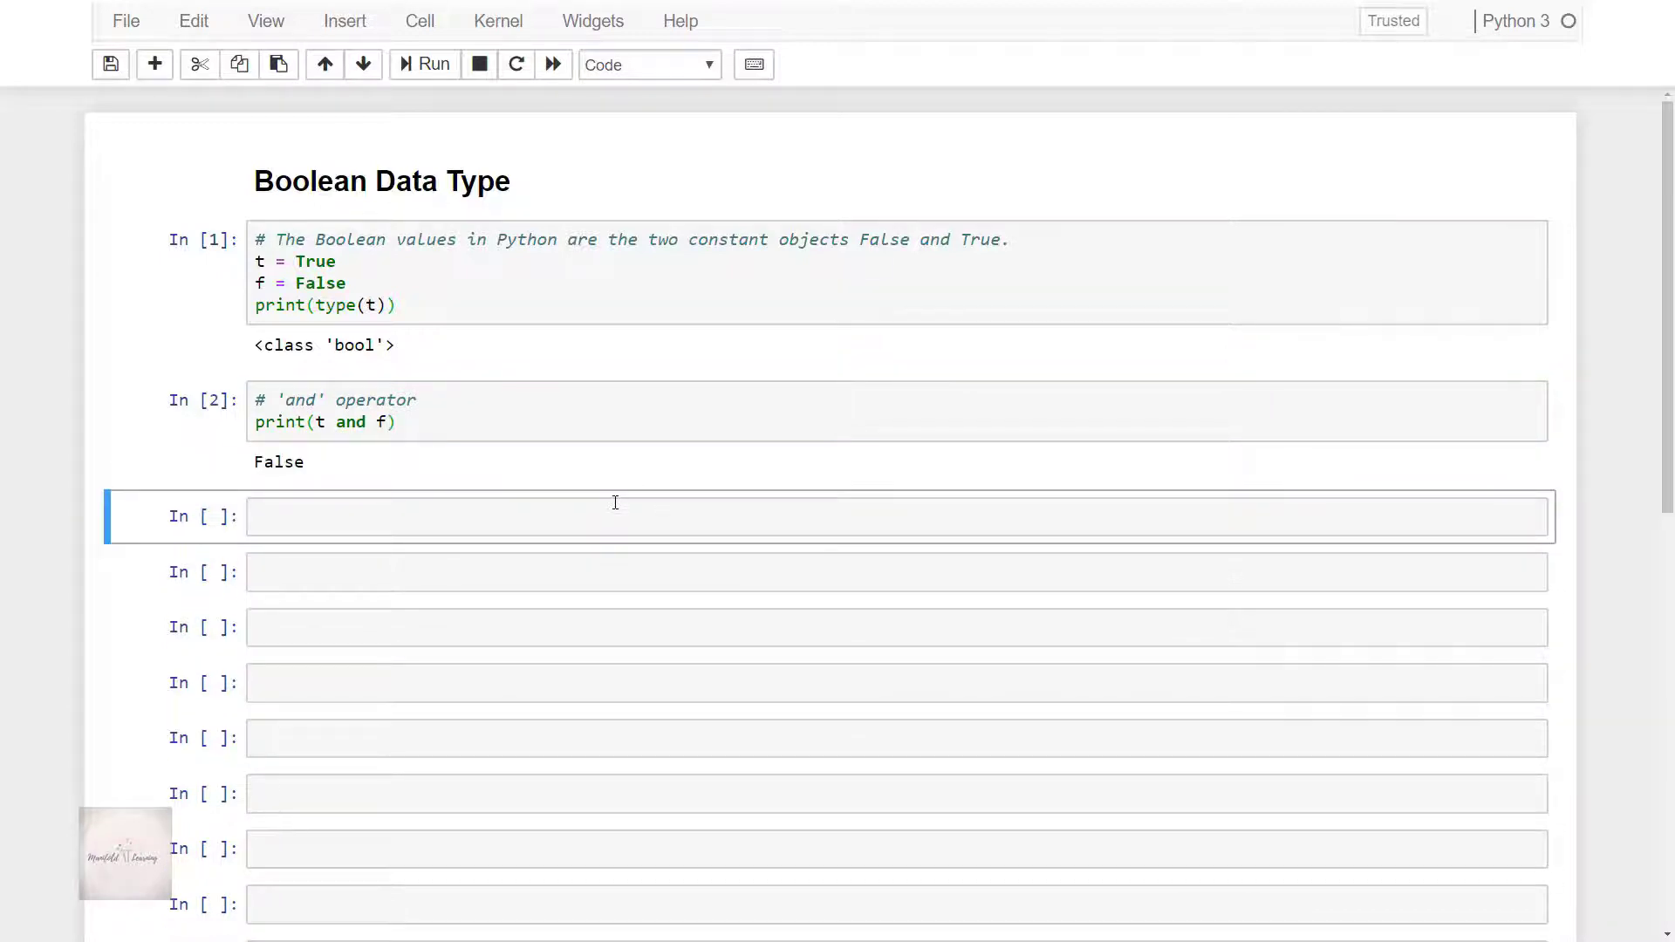
Write # 'or' operator with print(t or f) in the third cell and run it, printing True.
left_click(615, 503)
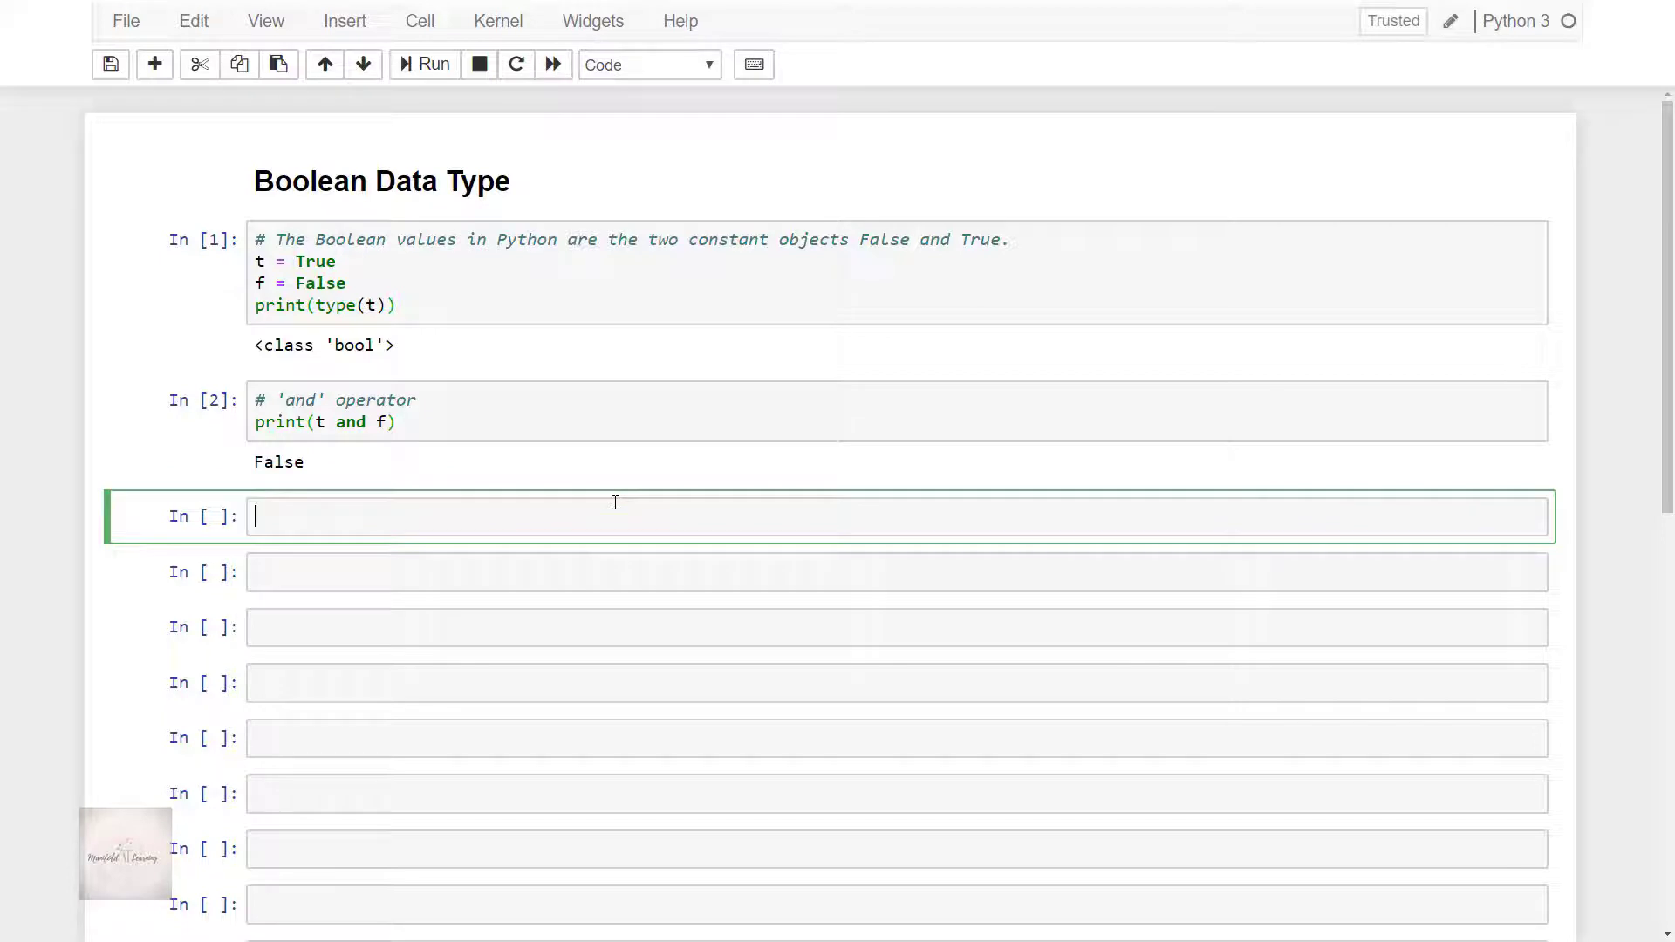
type("# 'or' operator")
key("Return")
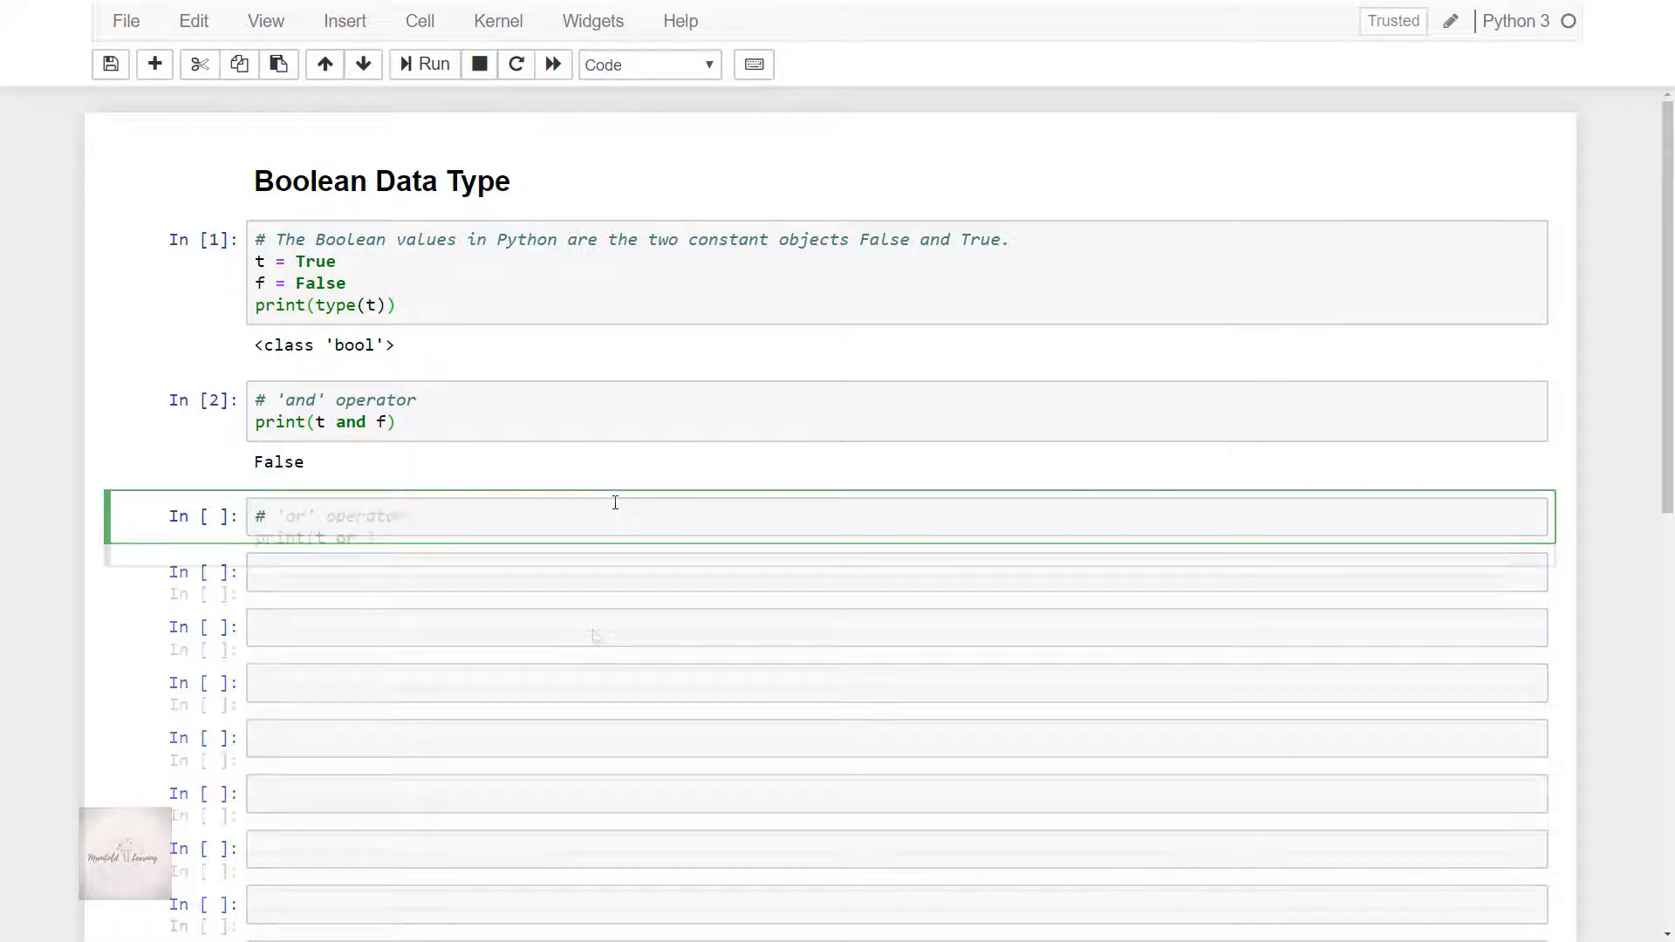
type("print(t or f)")
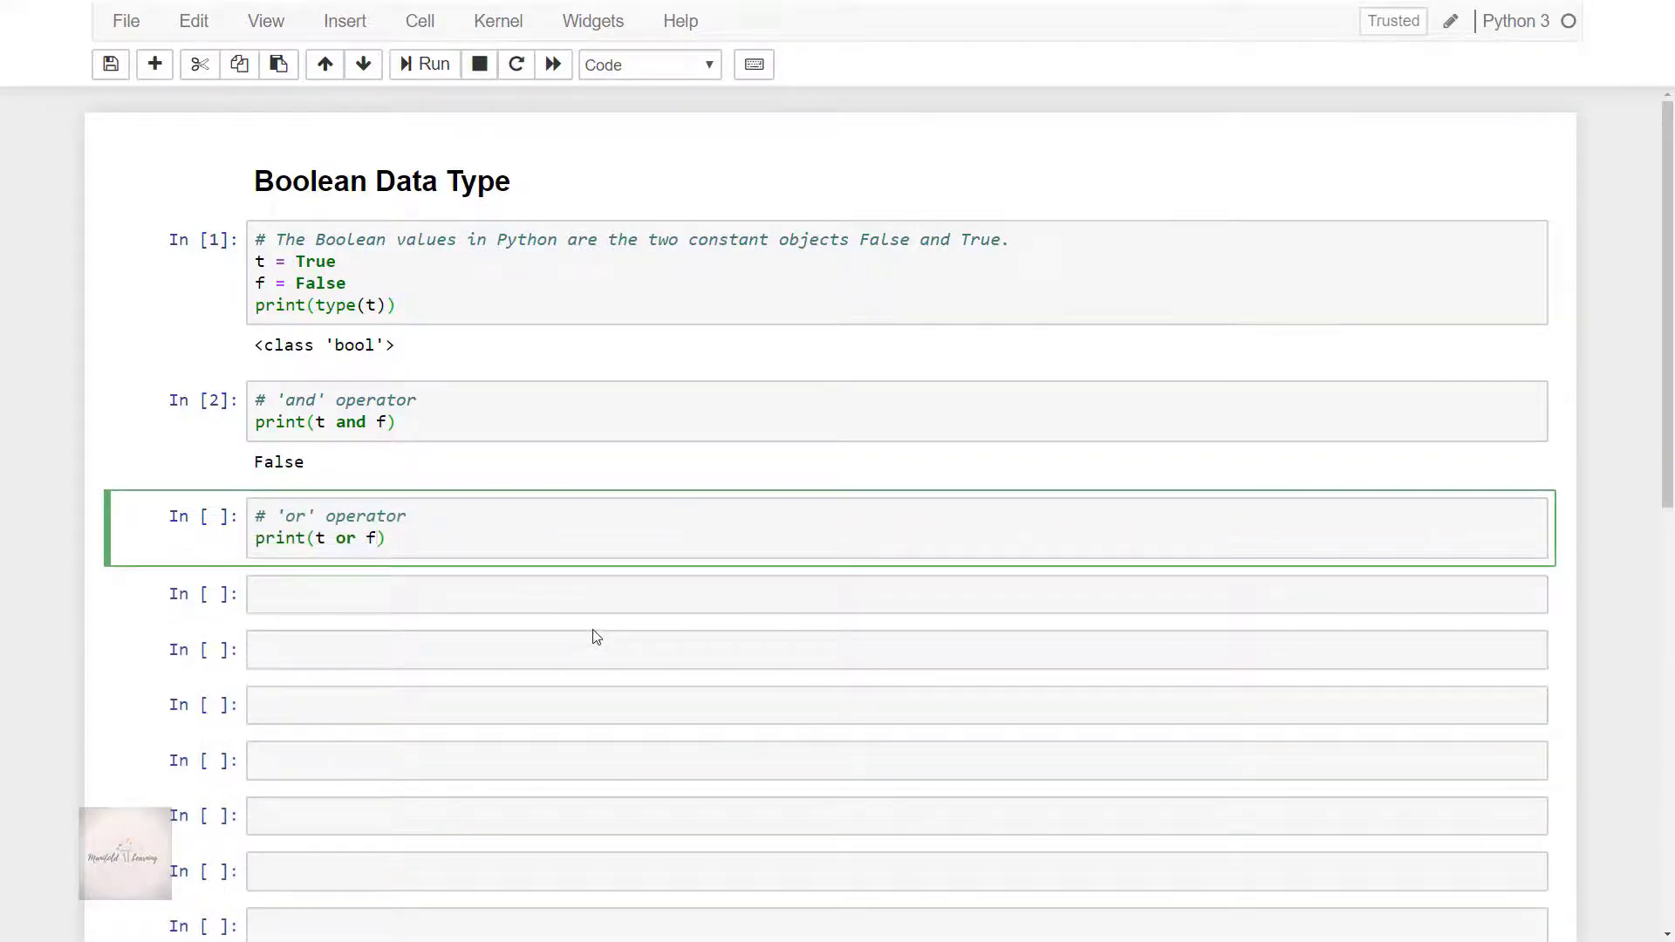
key("shift+Return")
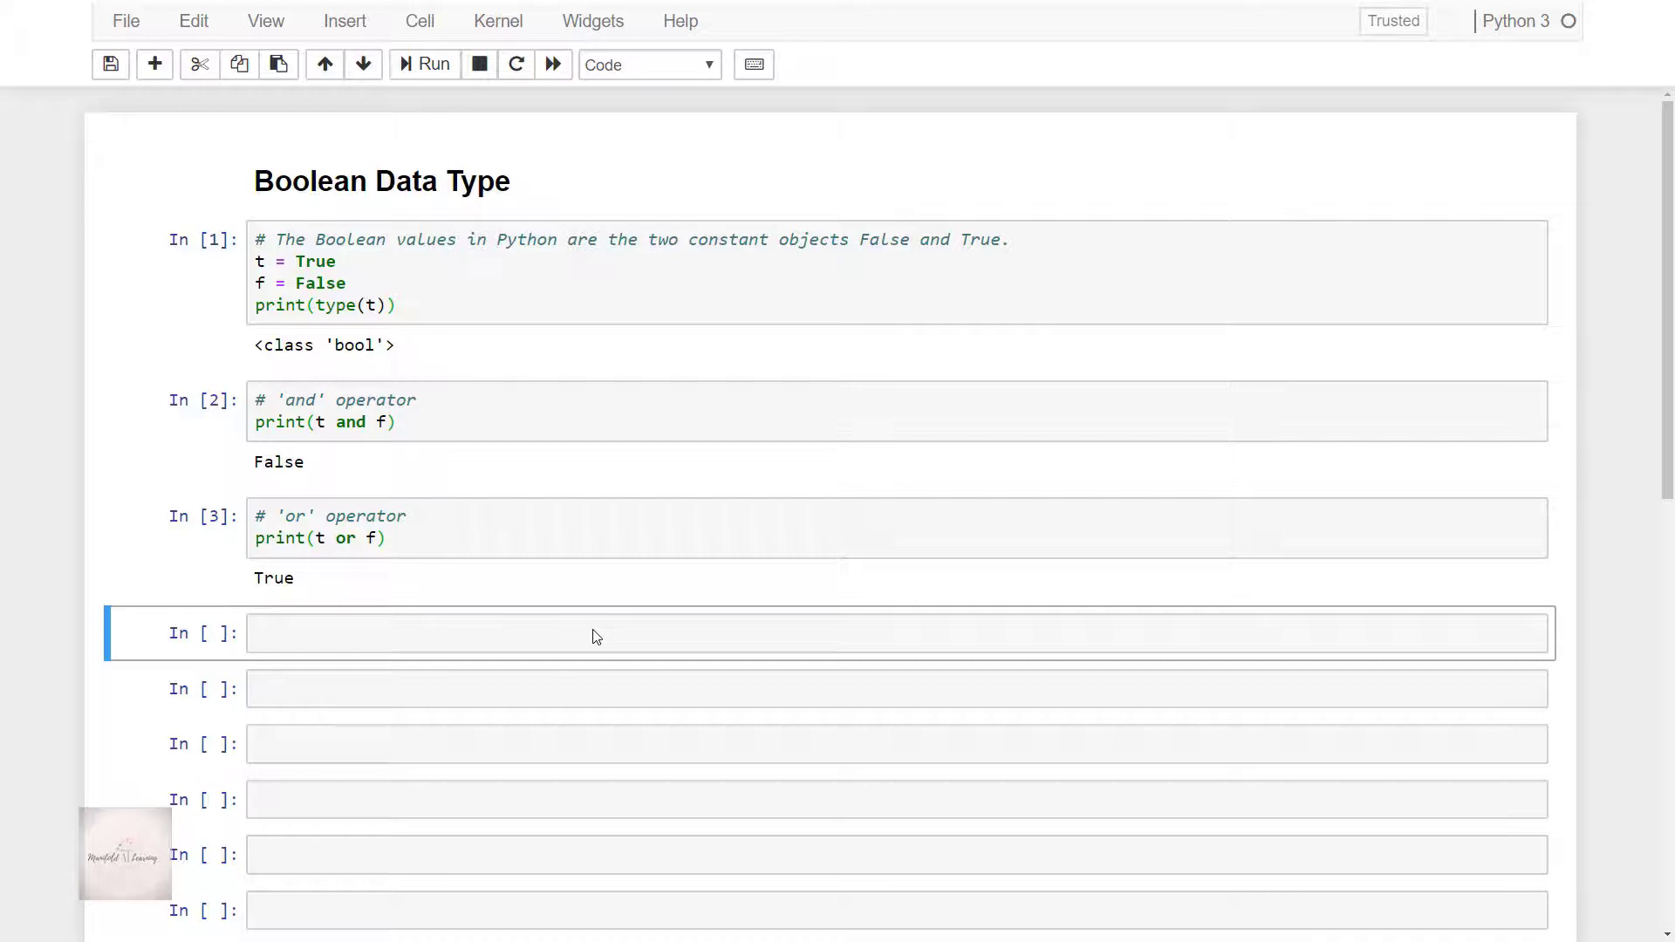
Write # NOT operator with print(not t) in the fourth cell and run it, printing False.
left_click(596, 636)
type("# NOT operator")
key("Return")
type("print(not )")
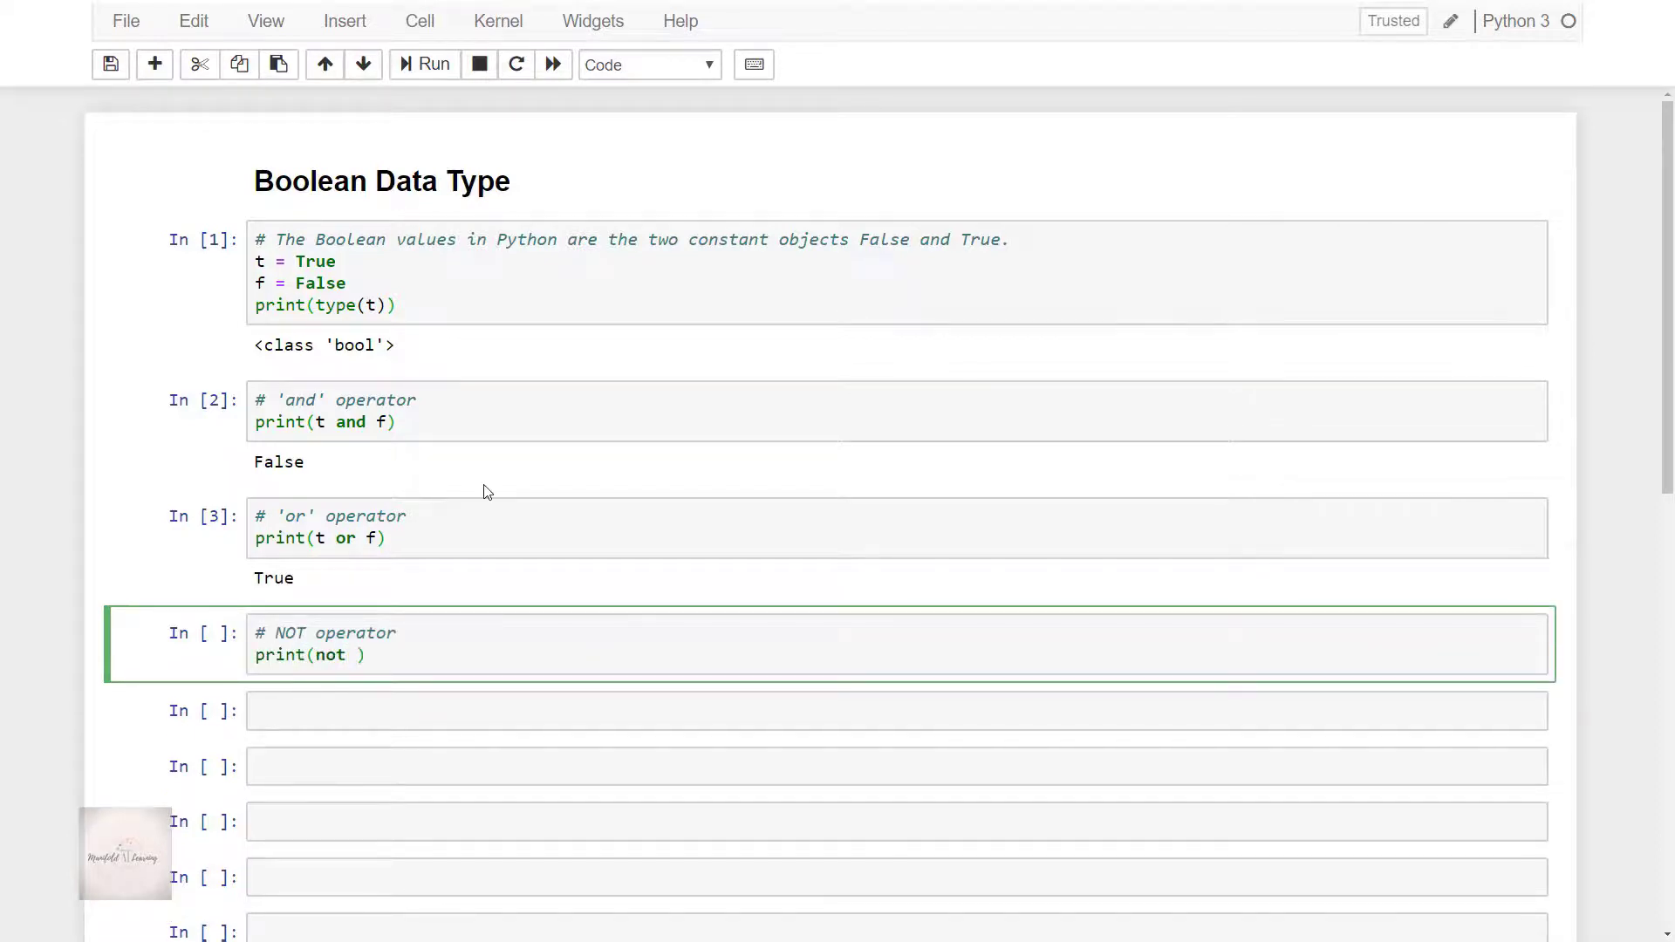
type("t")
key("shift+Return")
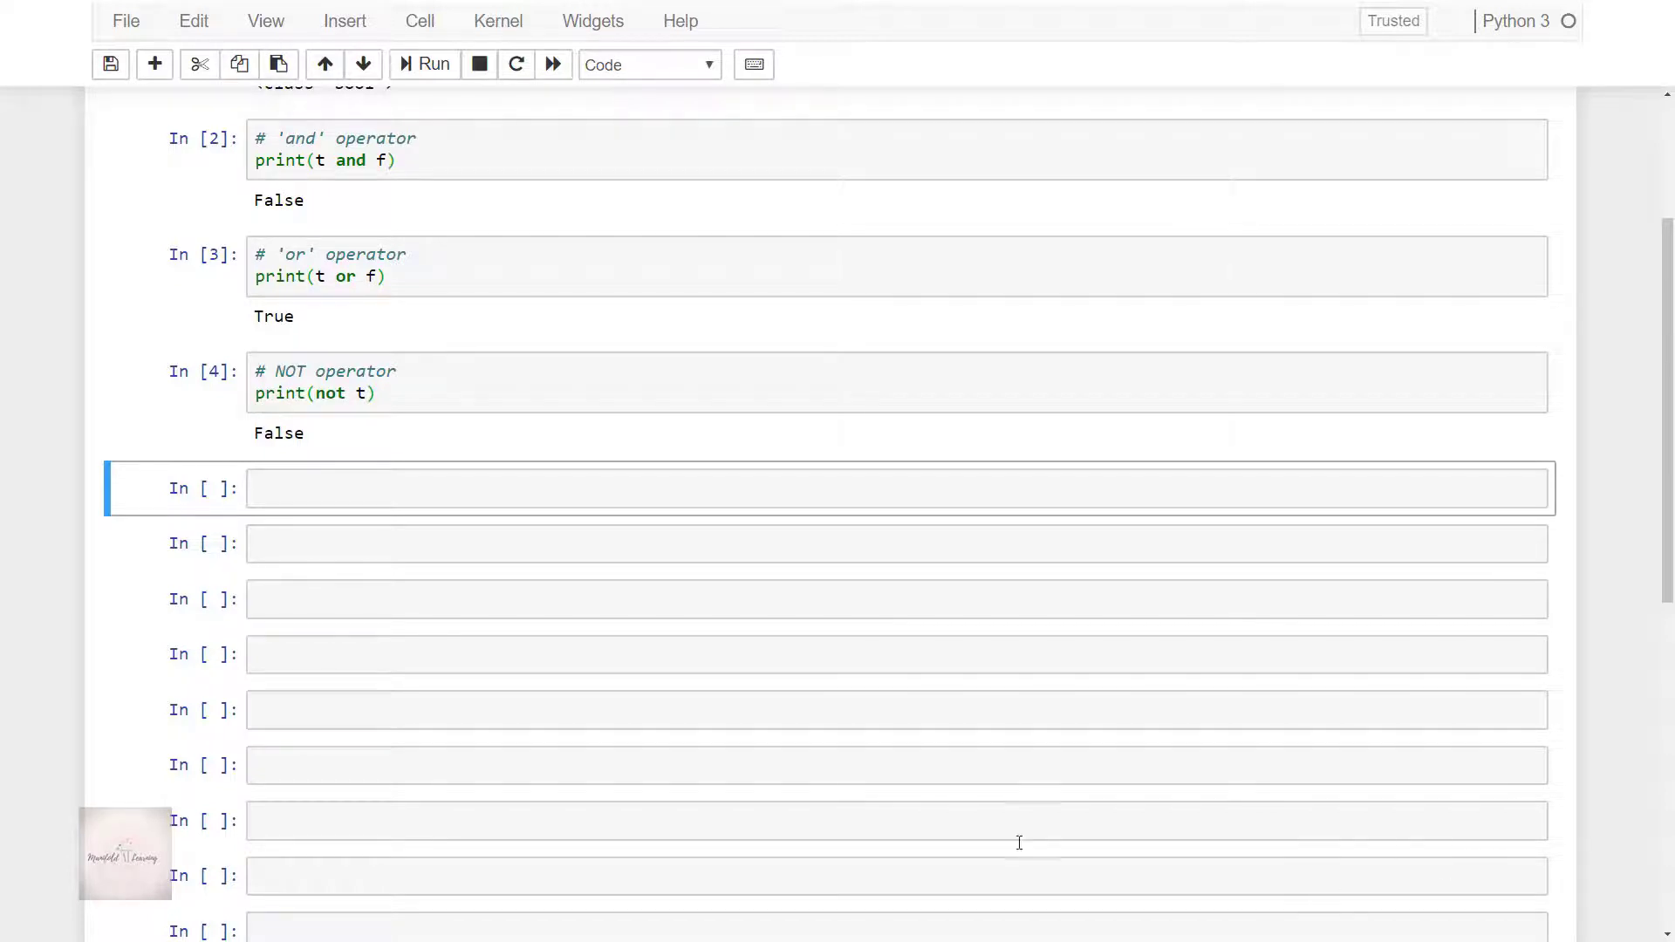
Write # XOR operator with print(t != f) in the fifth cell and run it, printing True.
left_click(730, 491)
type("# XOR operator")
key("Return")
type("print(t !")
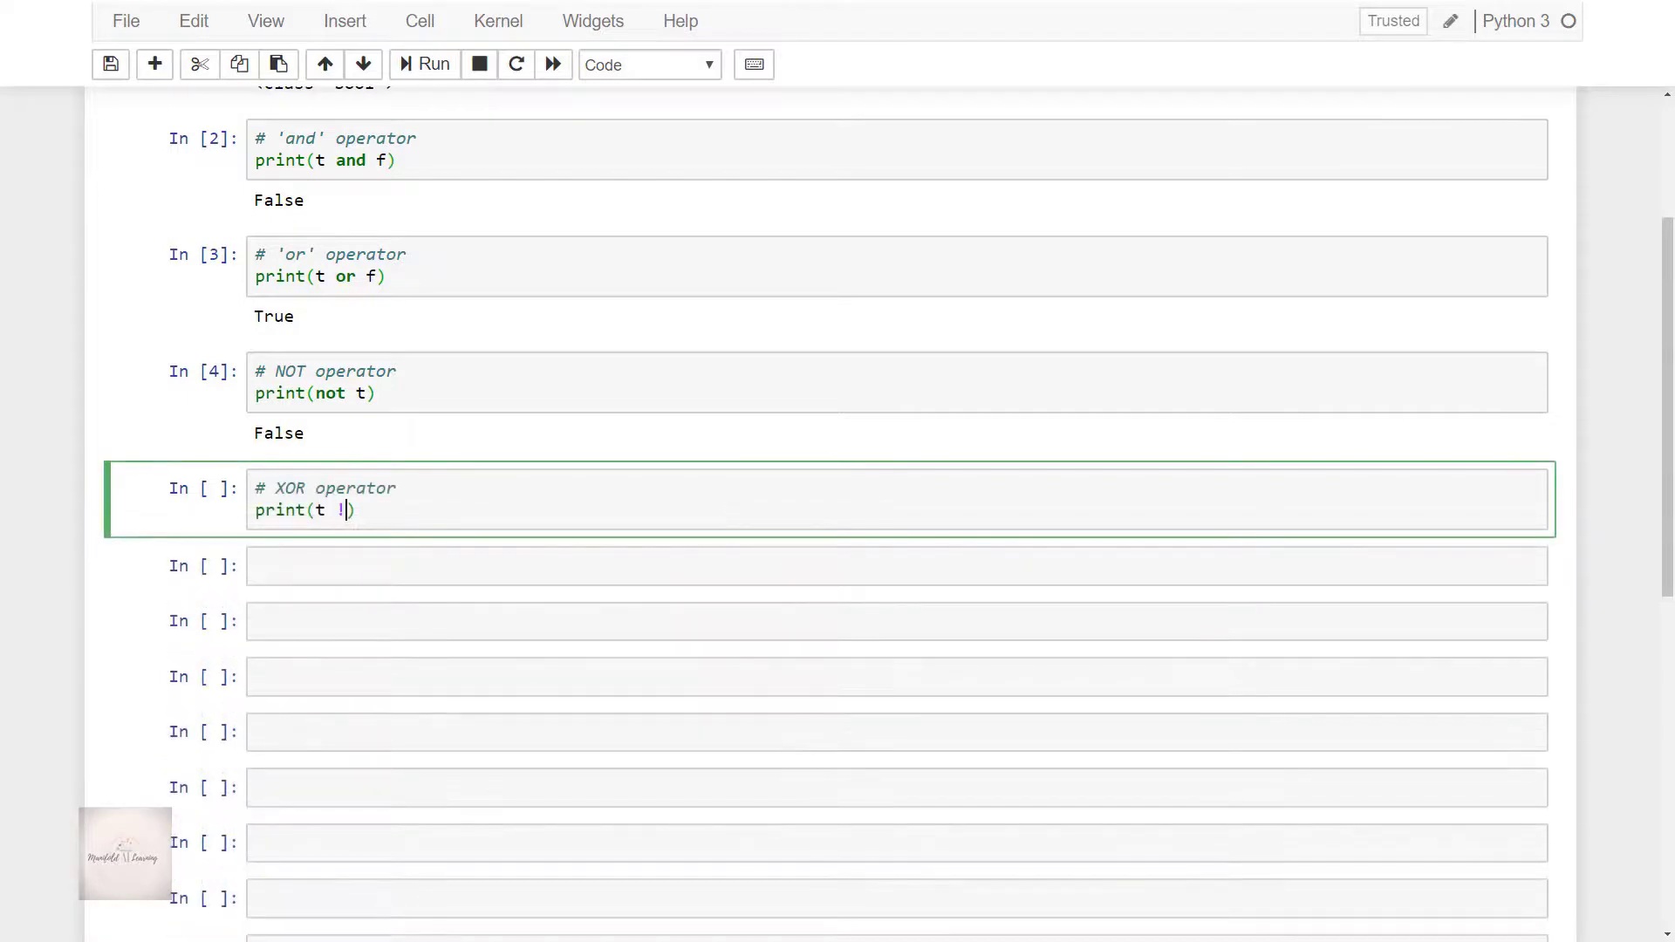
type("= f")
key("shift+Return")
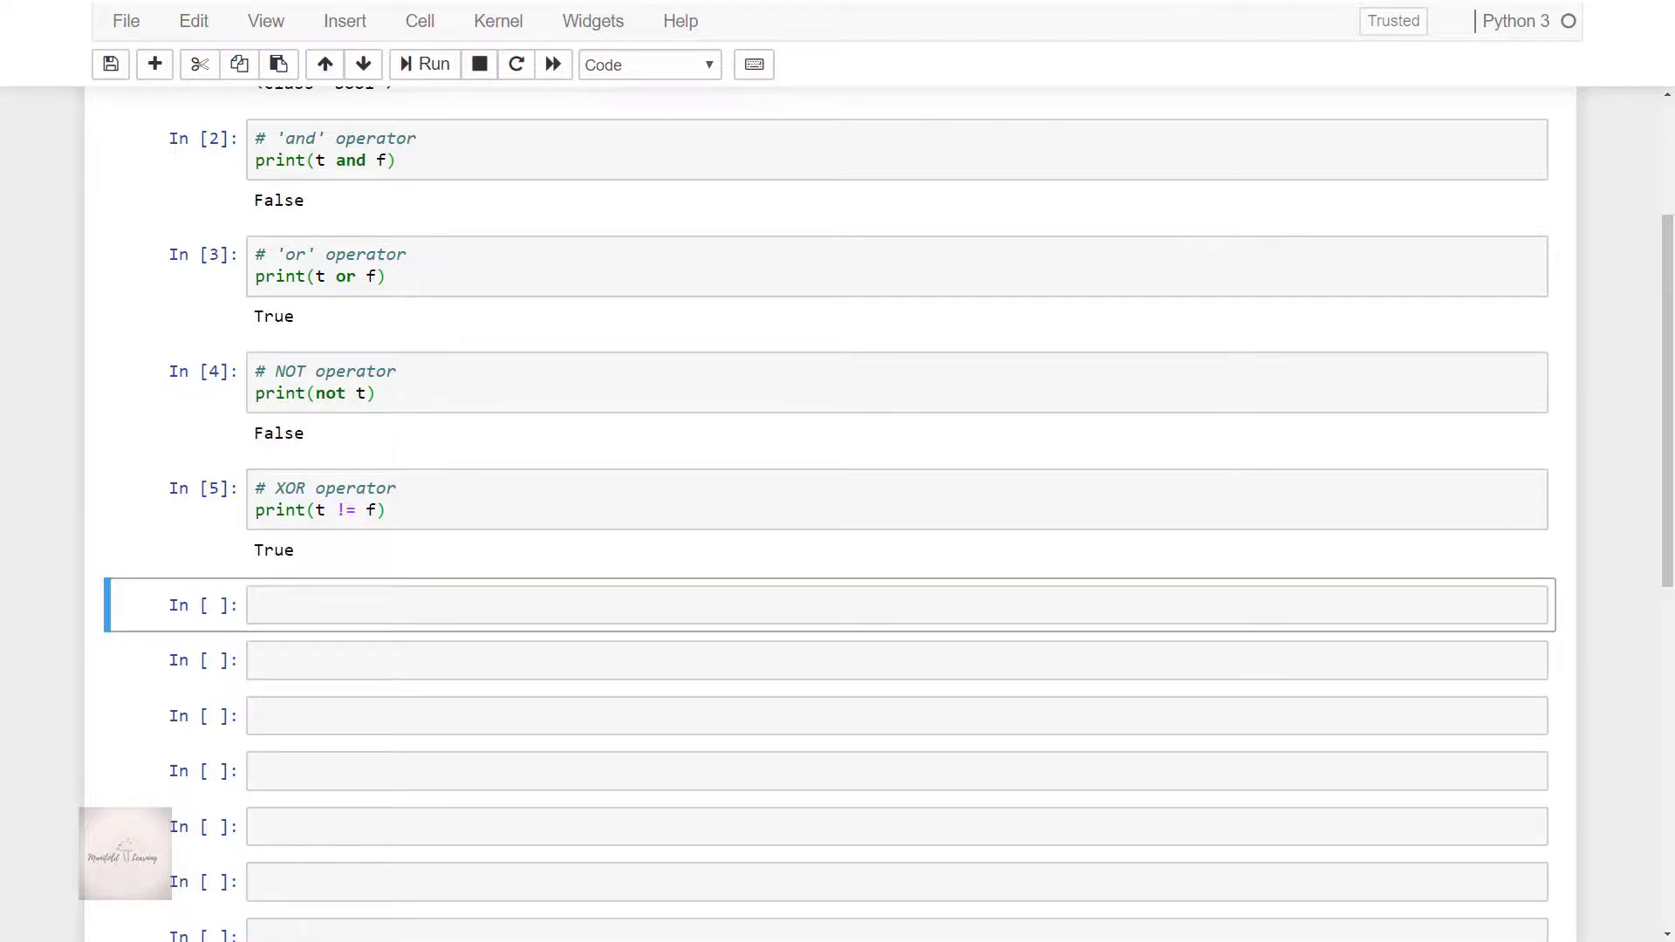
scroll(1099, 572, "up", 2)
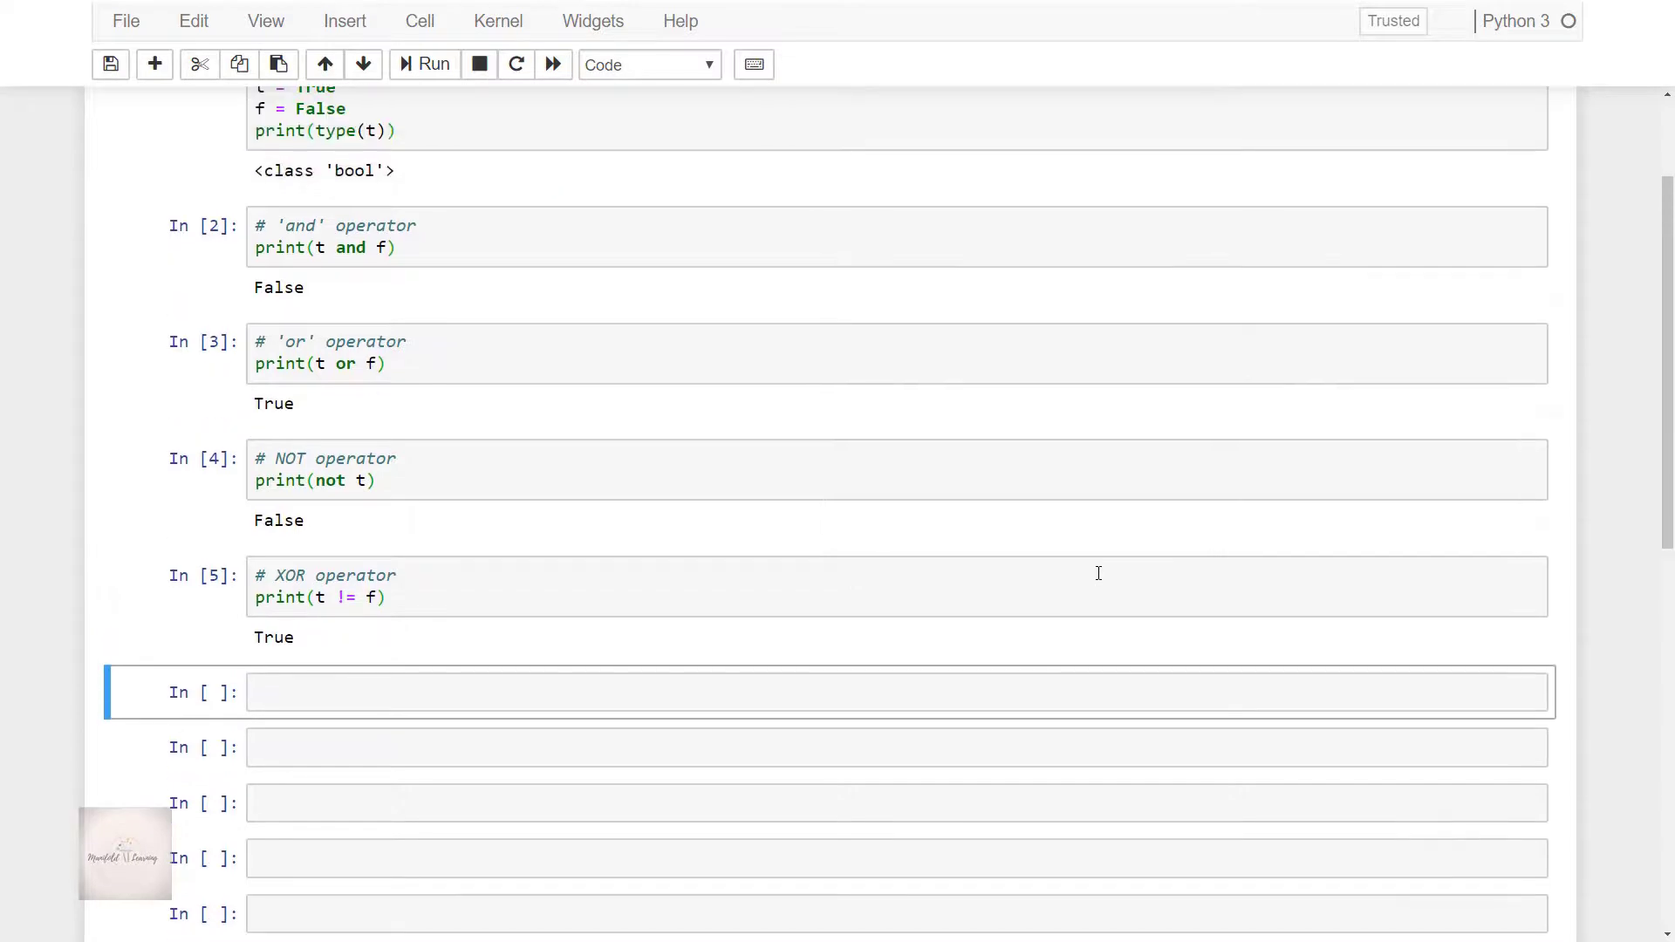
scroll(1098, 572, "up", 3)
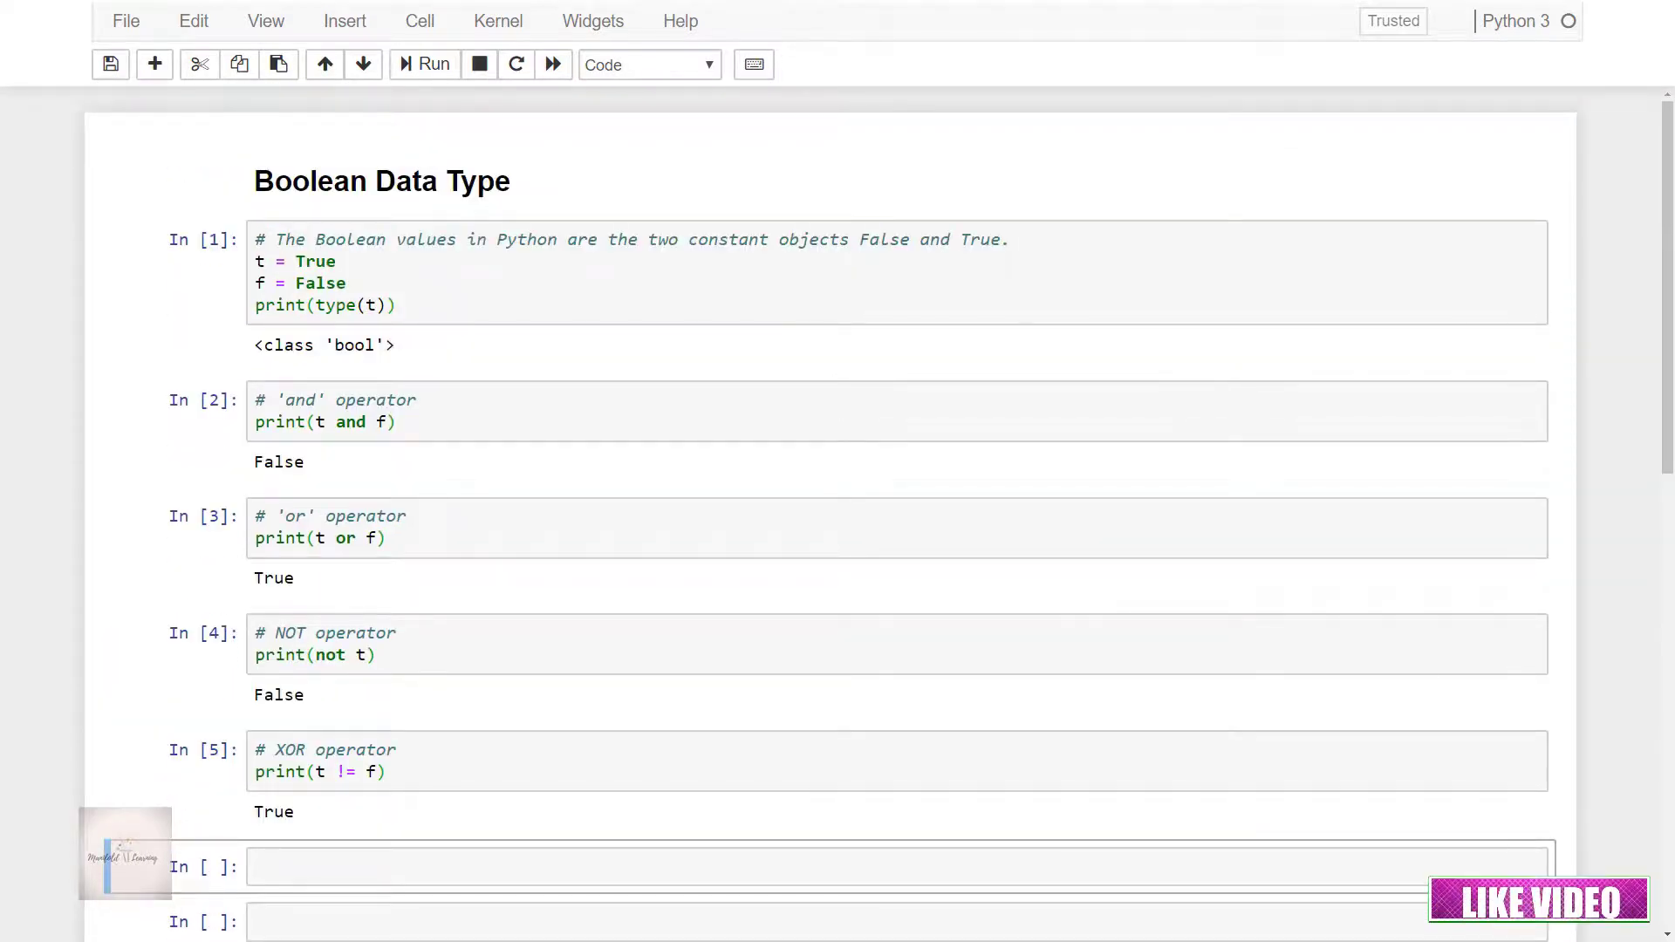